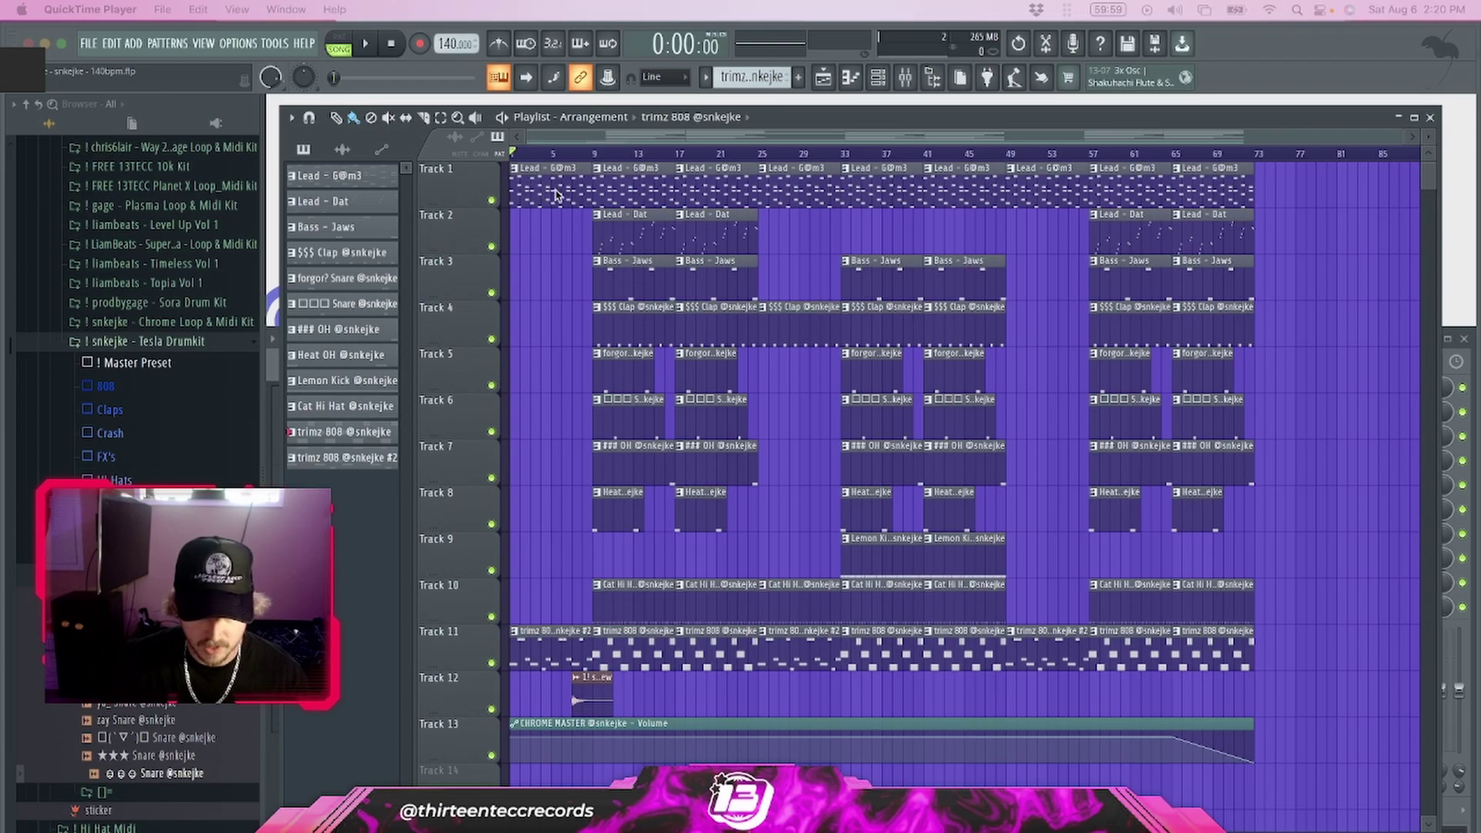
Open the Lead - G@m3 pattern from Track 1 of the playlist in the piano roll.
{"action": "right_click", "coordinate": [493, 201]}
{"action": "left_click", "coordinate": [494, 247]}
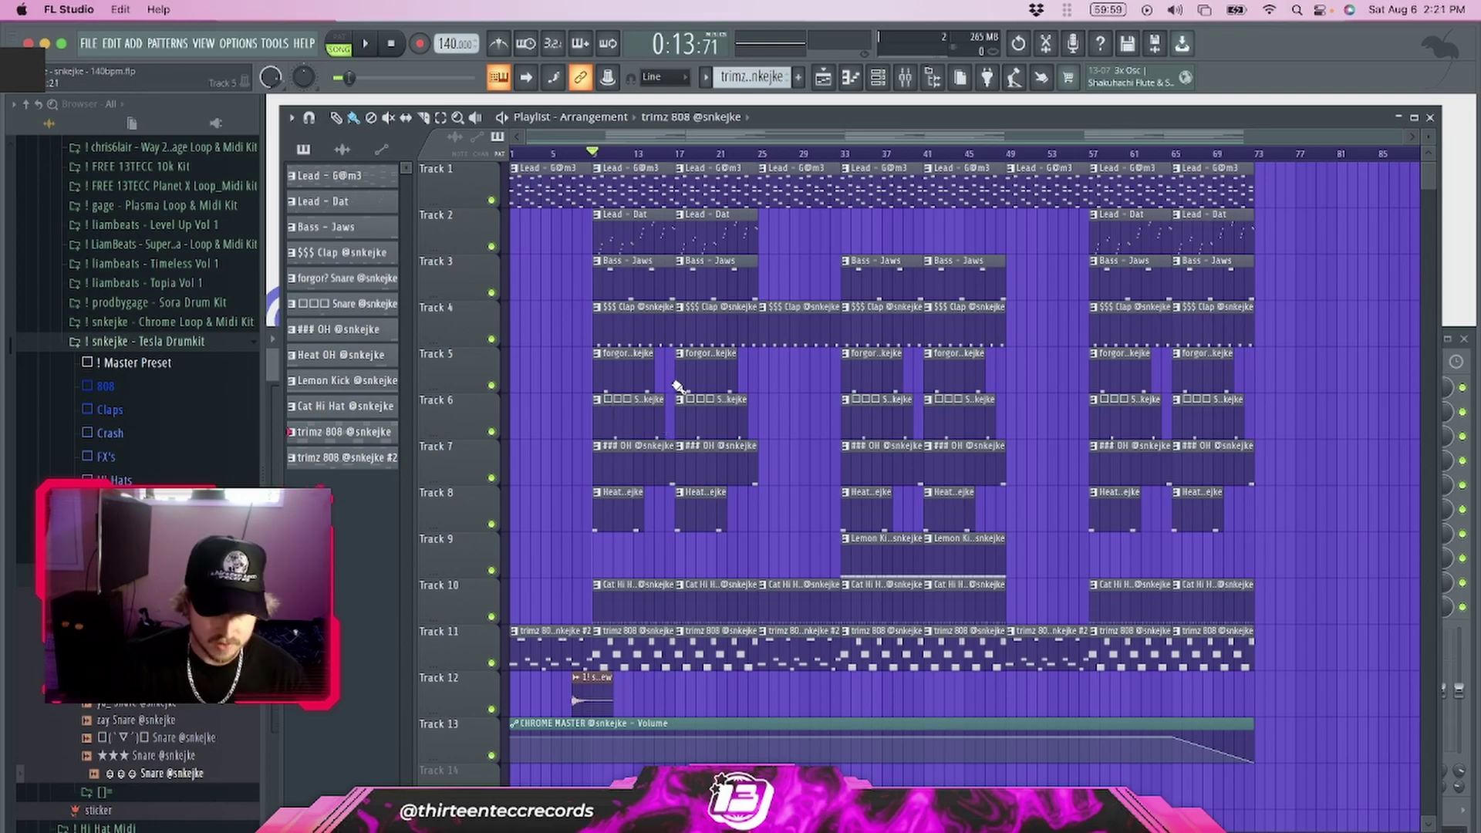
{"action": "double_click", "coordinate": [592, 189]}
{"action": "scroll", "coordinate": [648, 331], "scroll_direction": "up", "scroll_amount": 3}
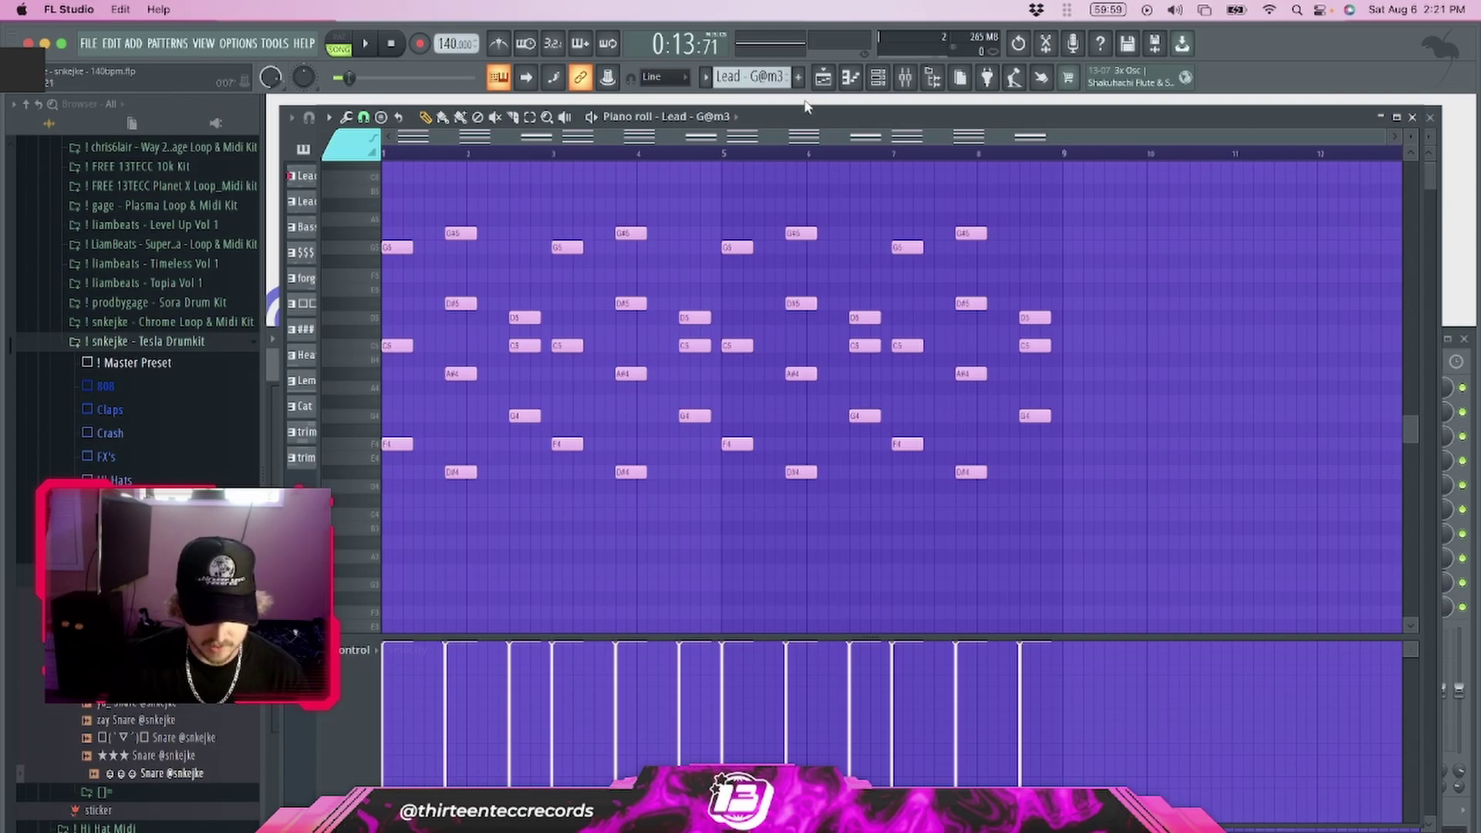
Review the Lead - G@m3 channel and the Bass - Jaws sampler settings in the channel rack, and return to the piano roll.
{"action": "left_click", "coordinate": [878, 77]}
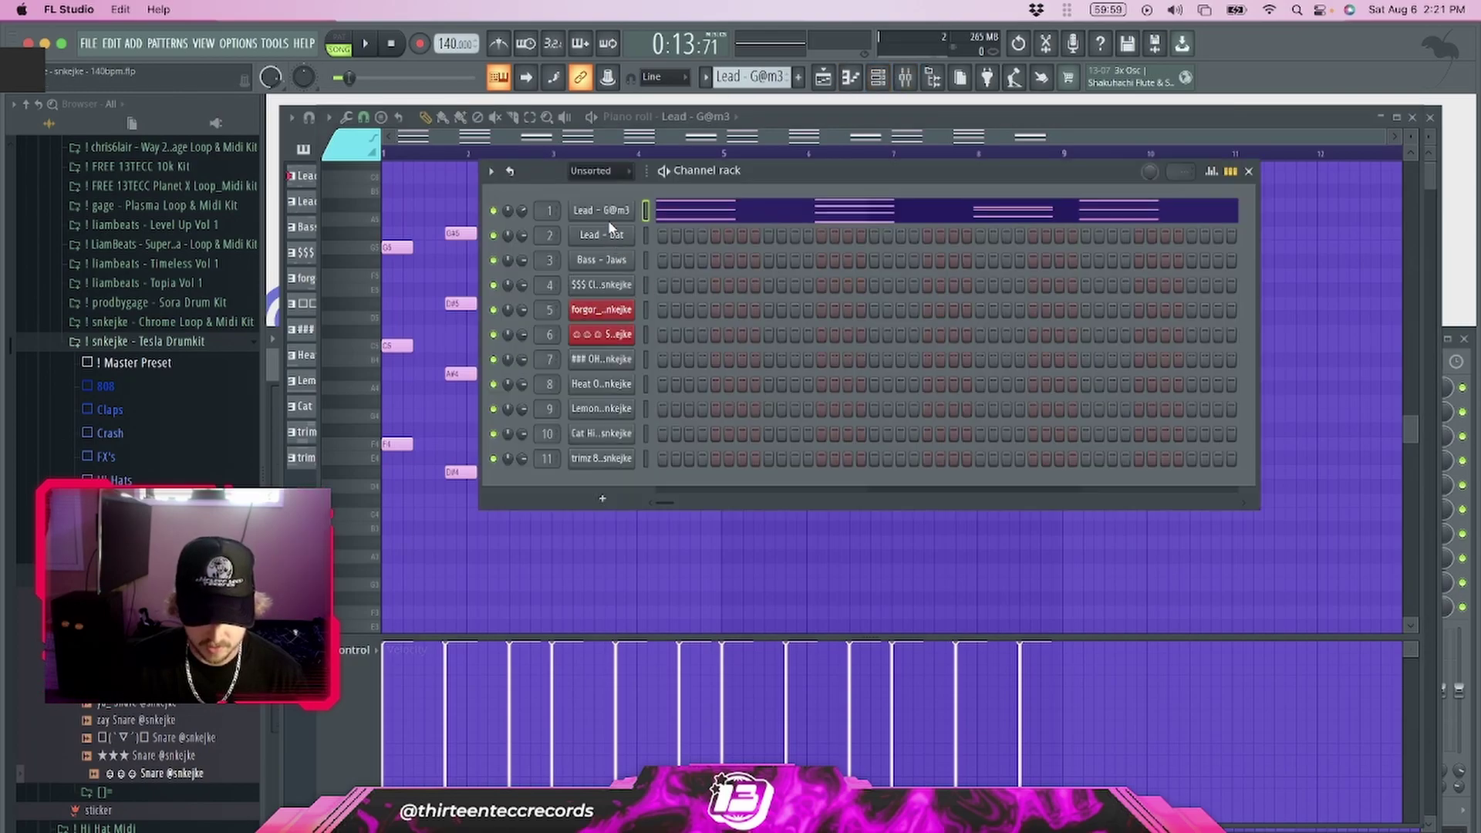
{"action": "left_click", "coordinate": [604, 209]}
{"action": "left_click", "coordinate": [727, 142]}
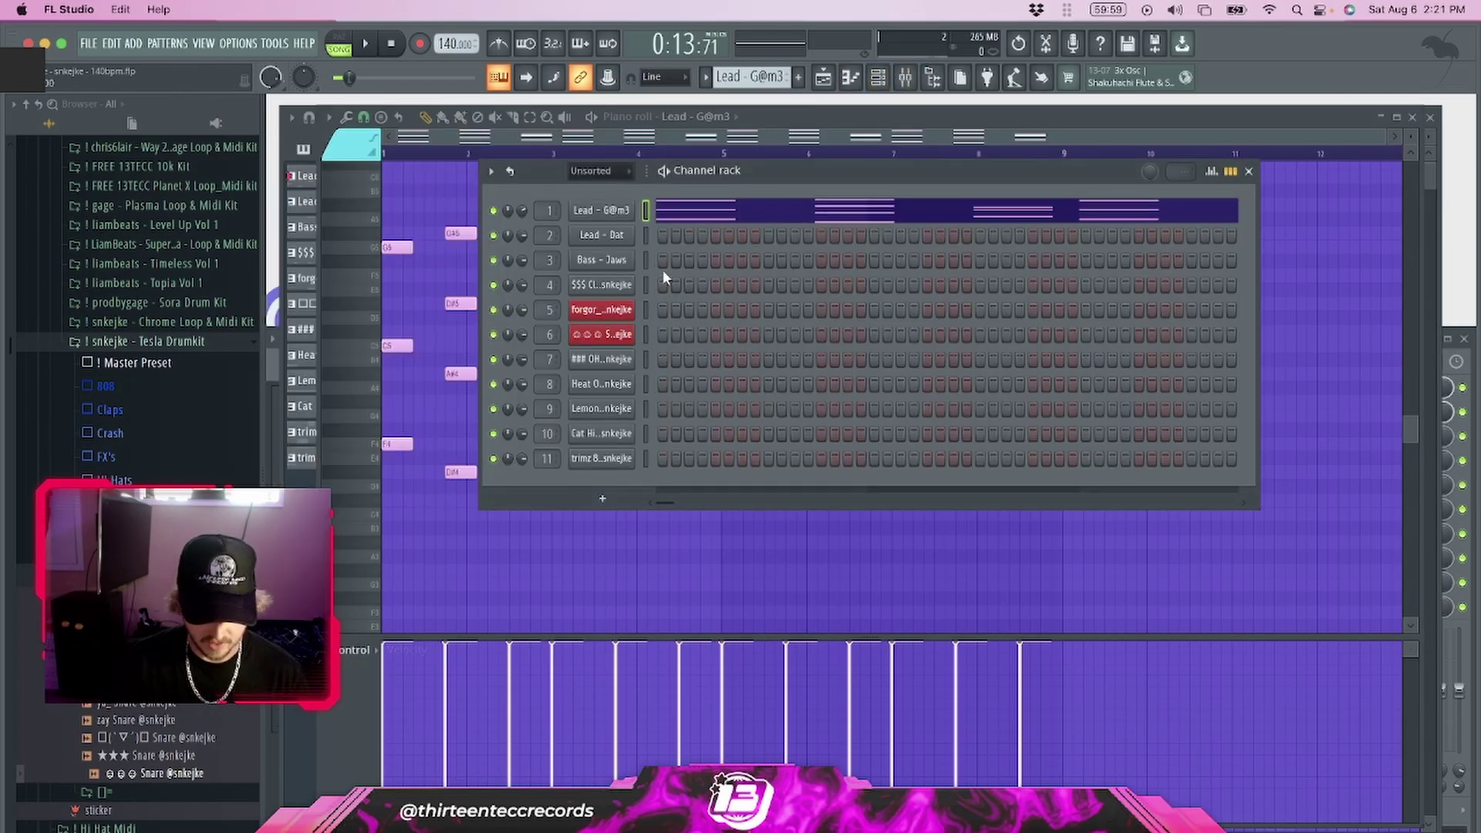
{"action": "left_click", "coordinate": [601, 260]}
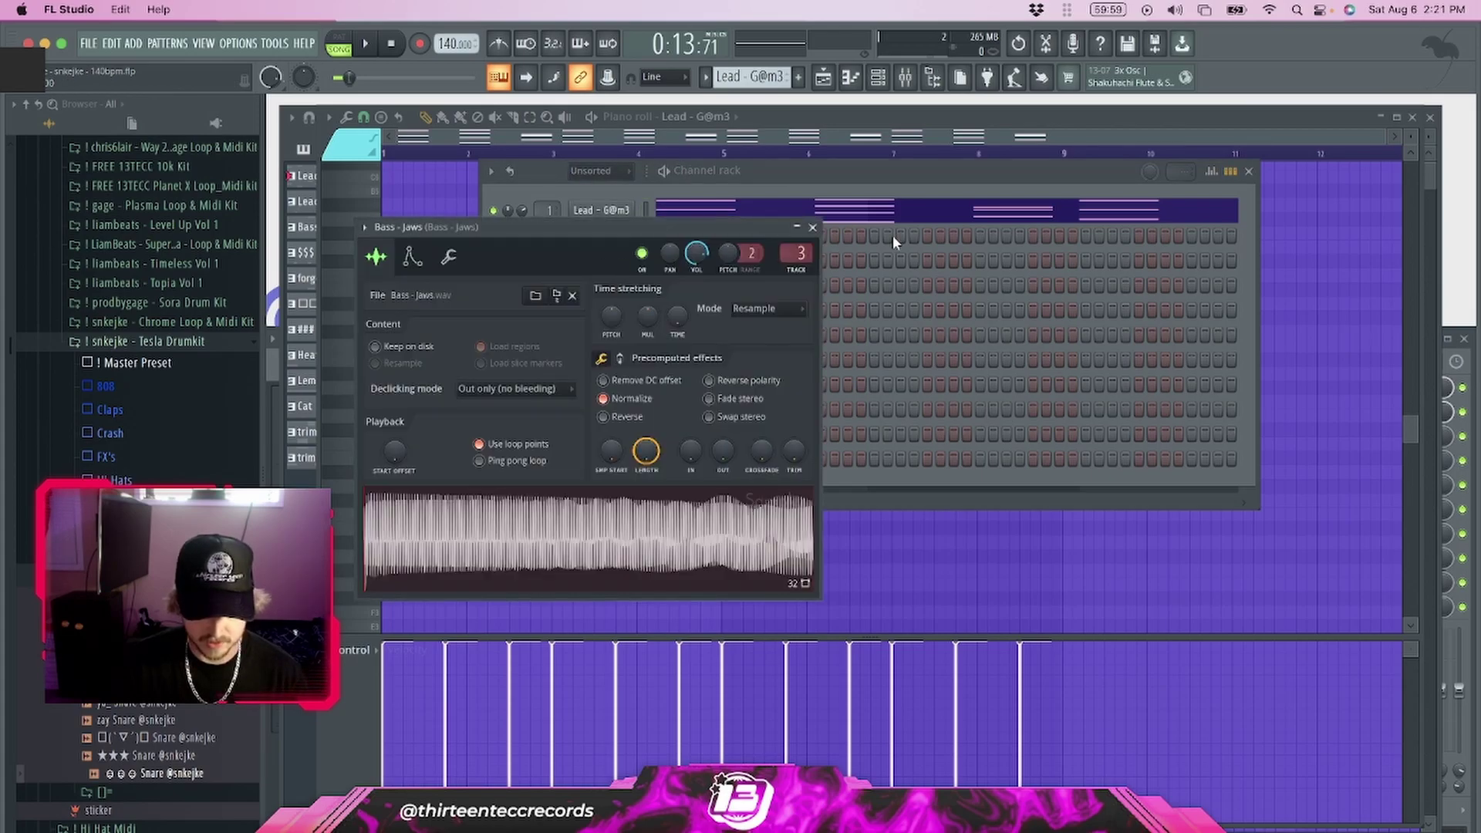
{"action": "left_click", "coordinate": [813, 228]}
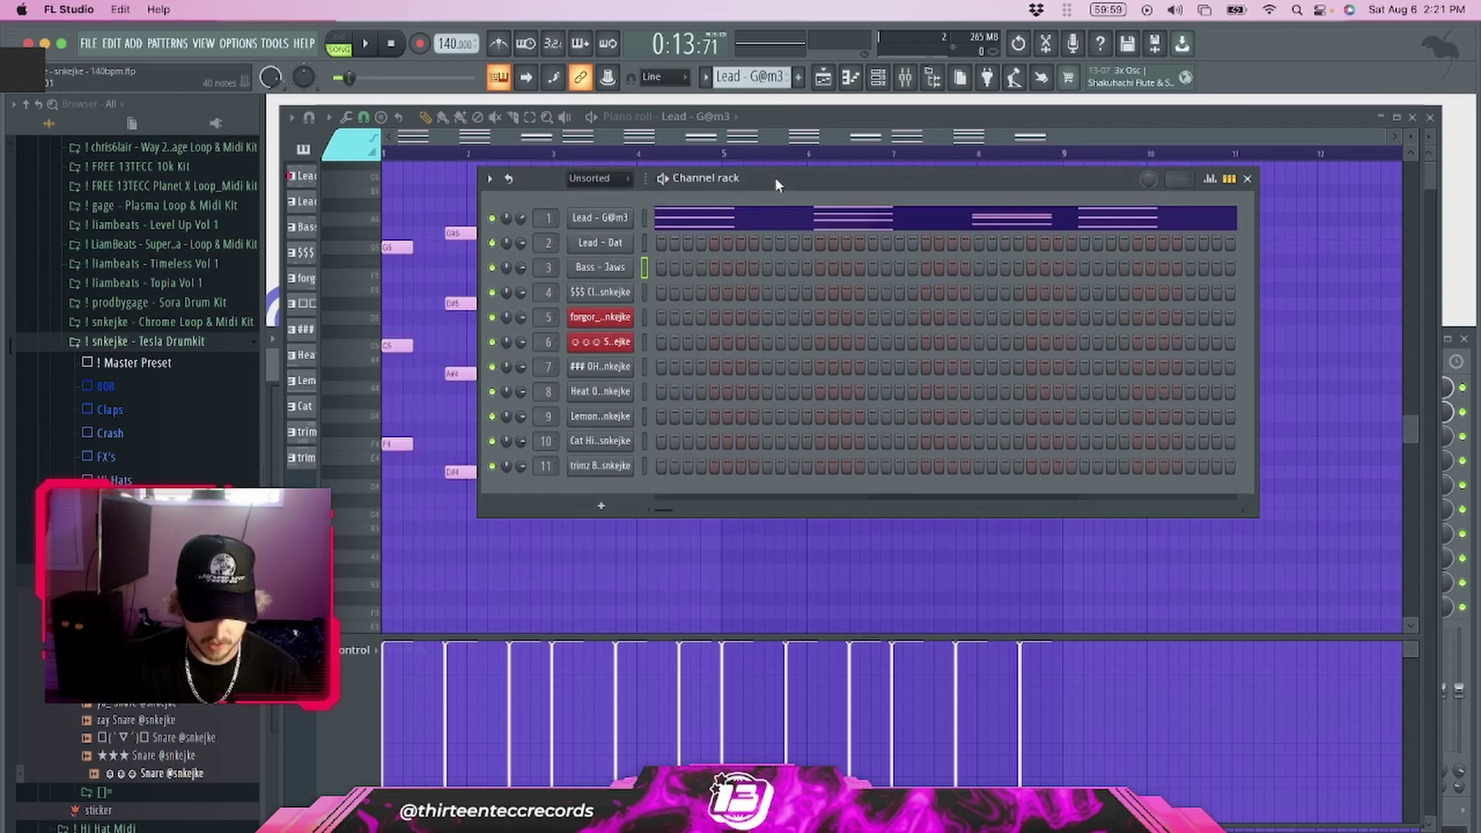
{"action": "key", "text": "F6"}
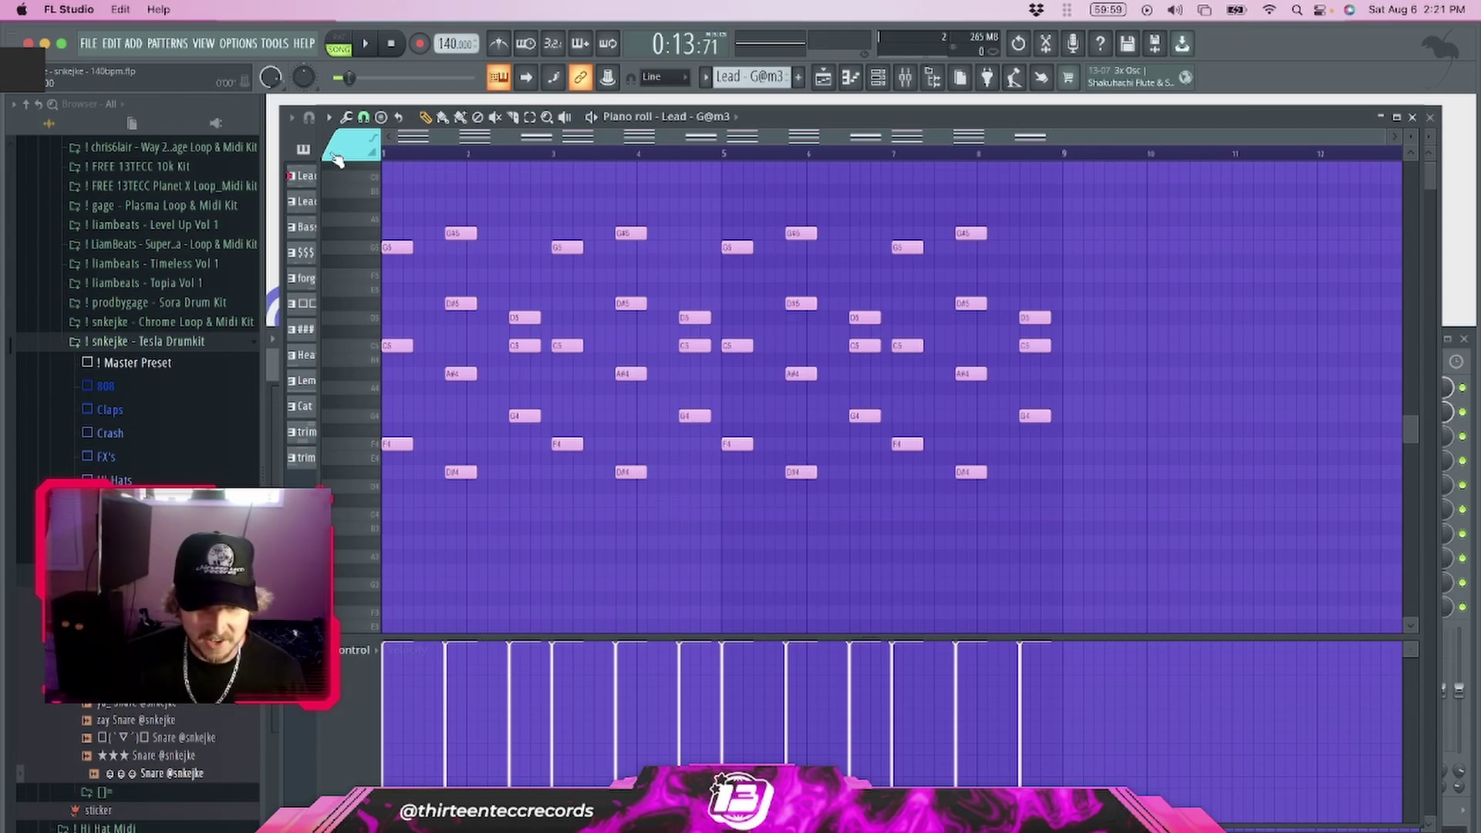
Switch playback to pattern mode, audition the Lead - G@m3 chords, and close the piano roll.
{"action": "key", "text": "l"}
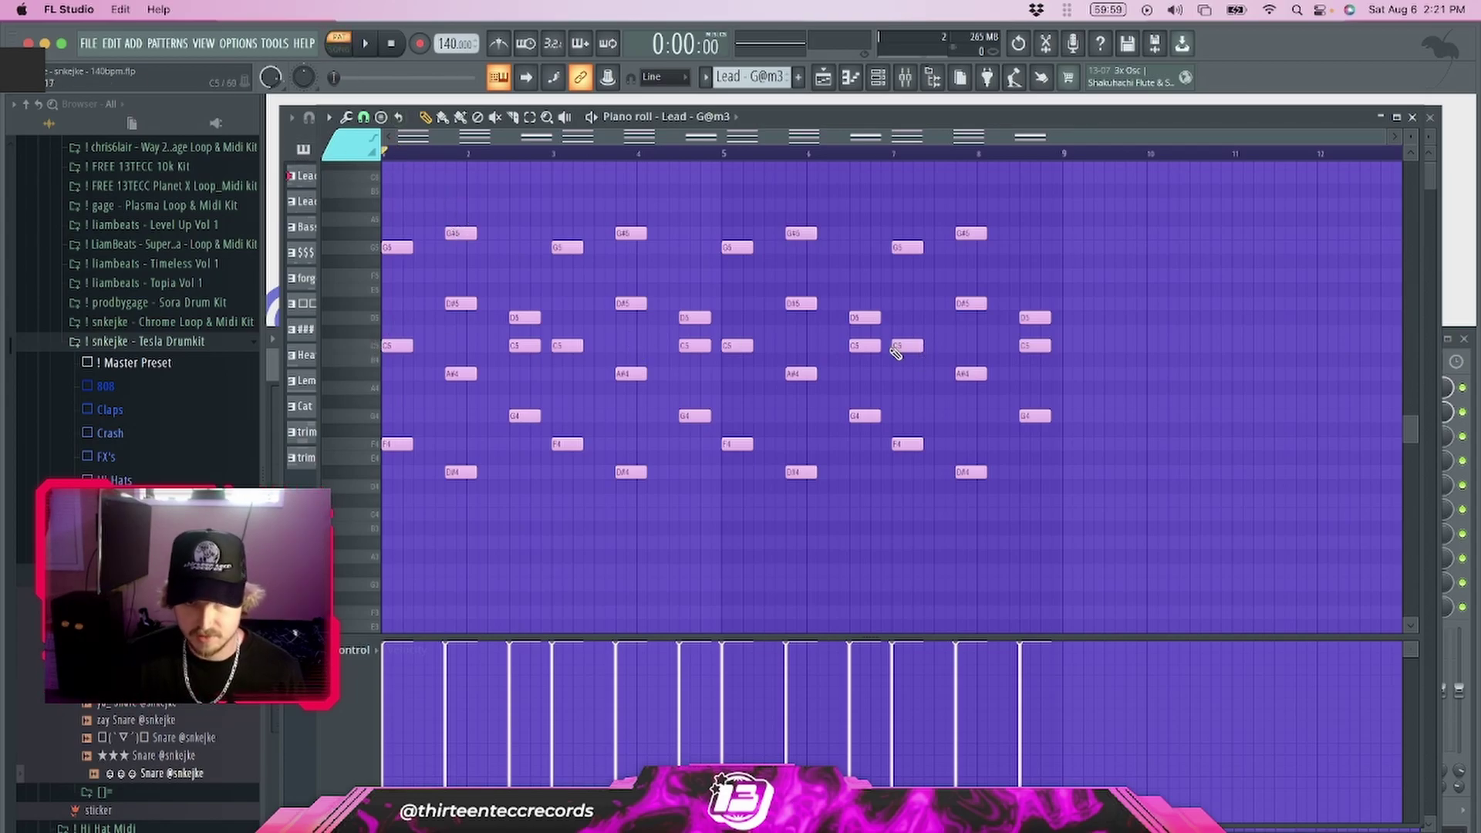
{"action": "key", "text": "space"}
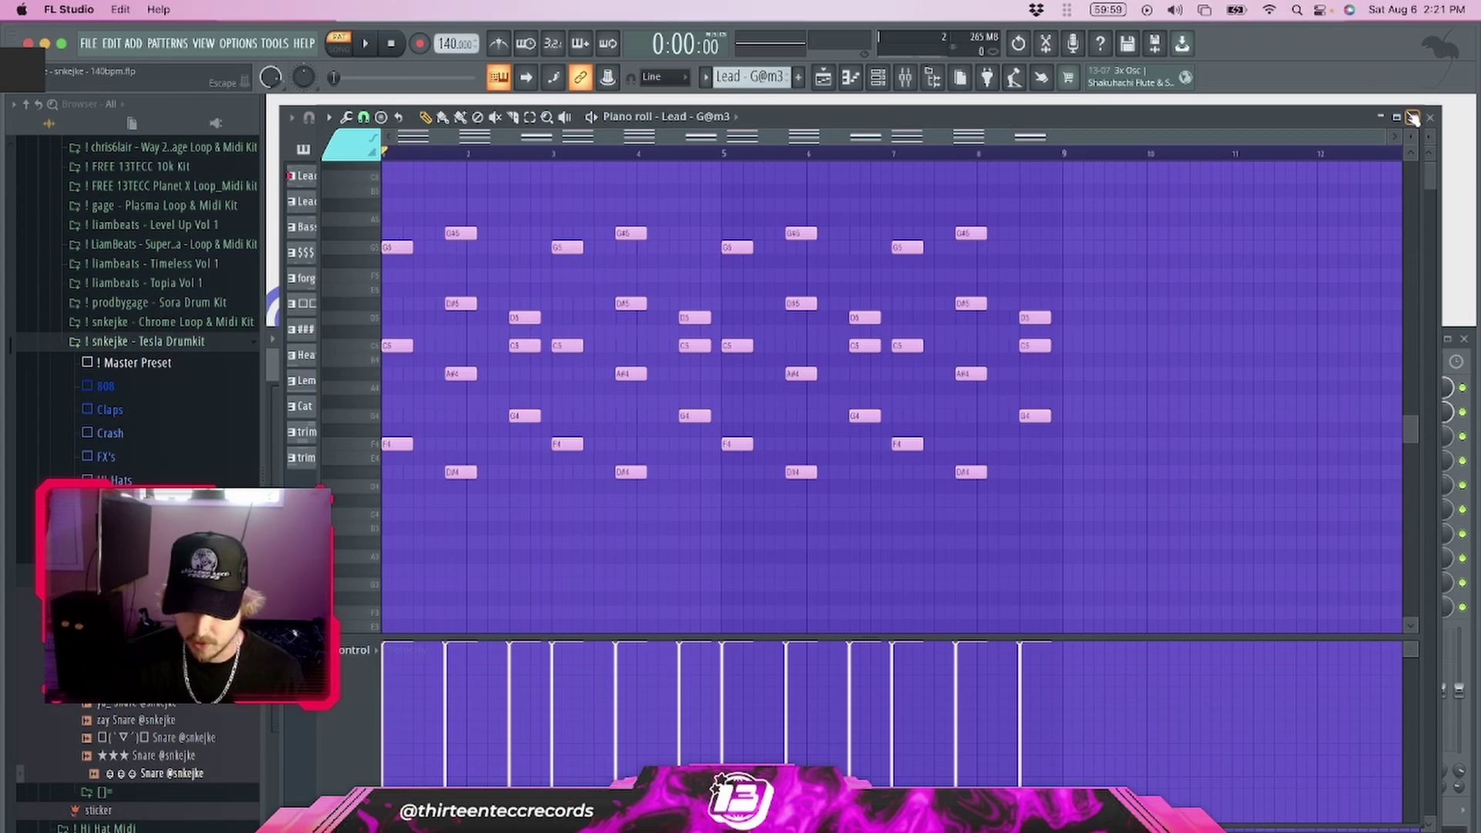
{"action": "left_click", "coordinate": [1413, 117]}
Open the Looperator effect on the Lead - G@m3 mixer track and audition the pattern through the Centurio preset.
{"action": "key", "text": "F5"}
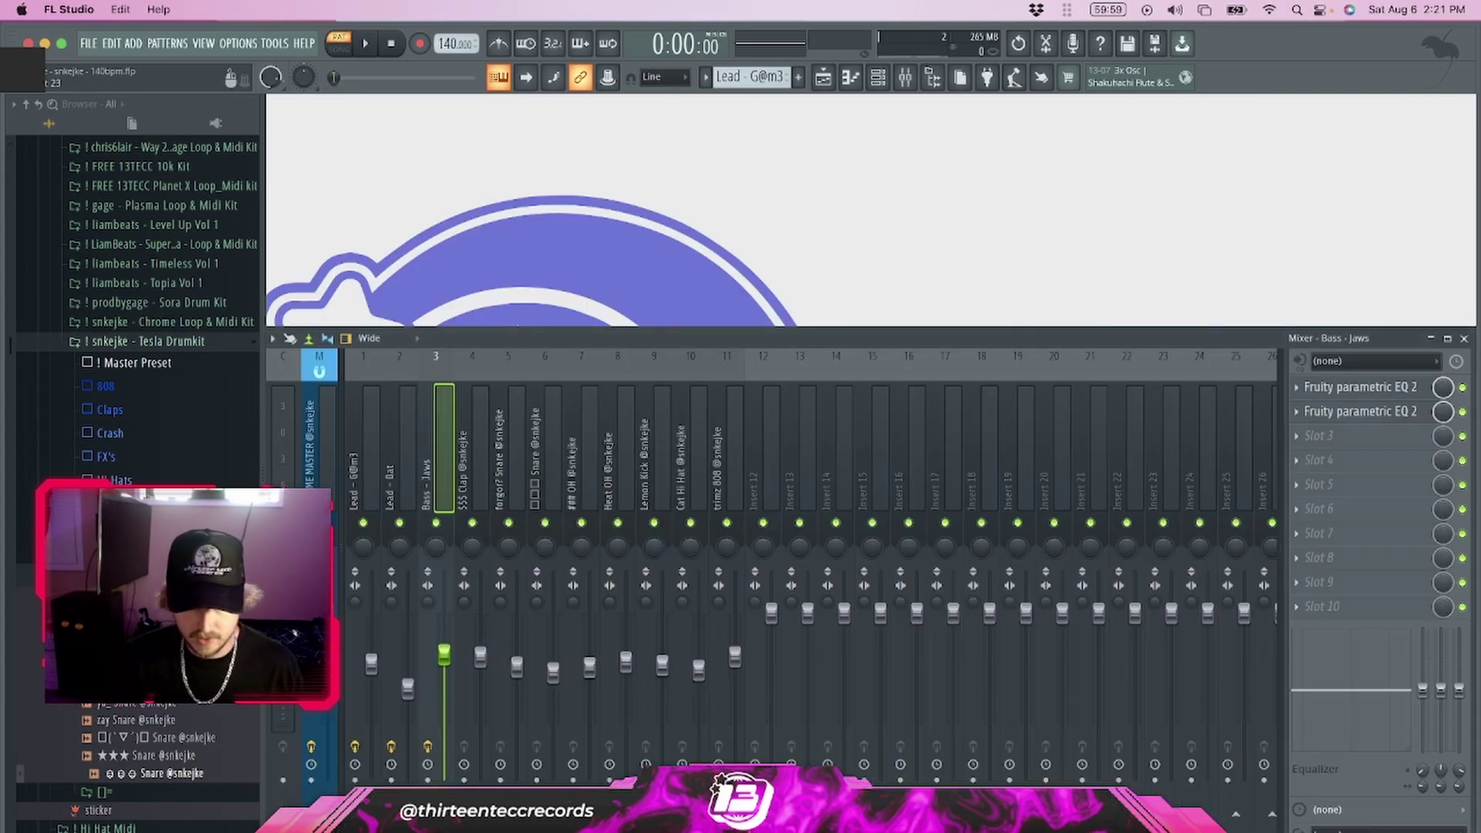
{"action": "left_click", "coordinate": [366, 375]}
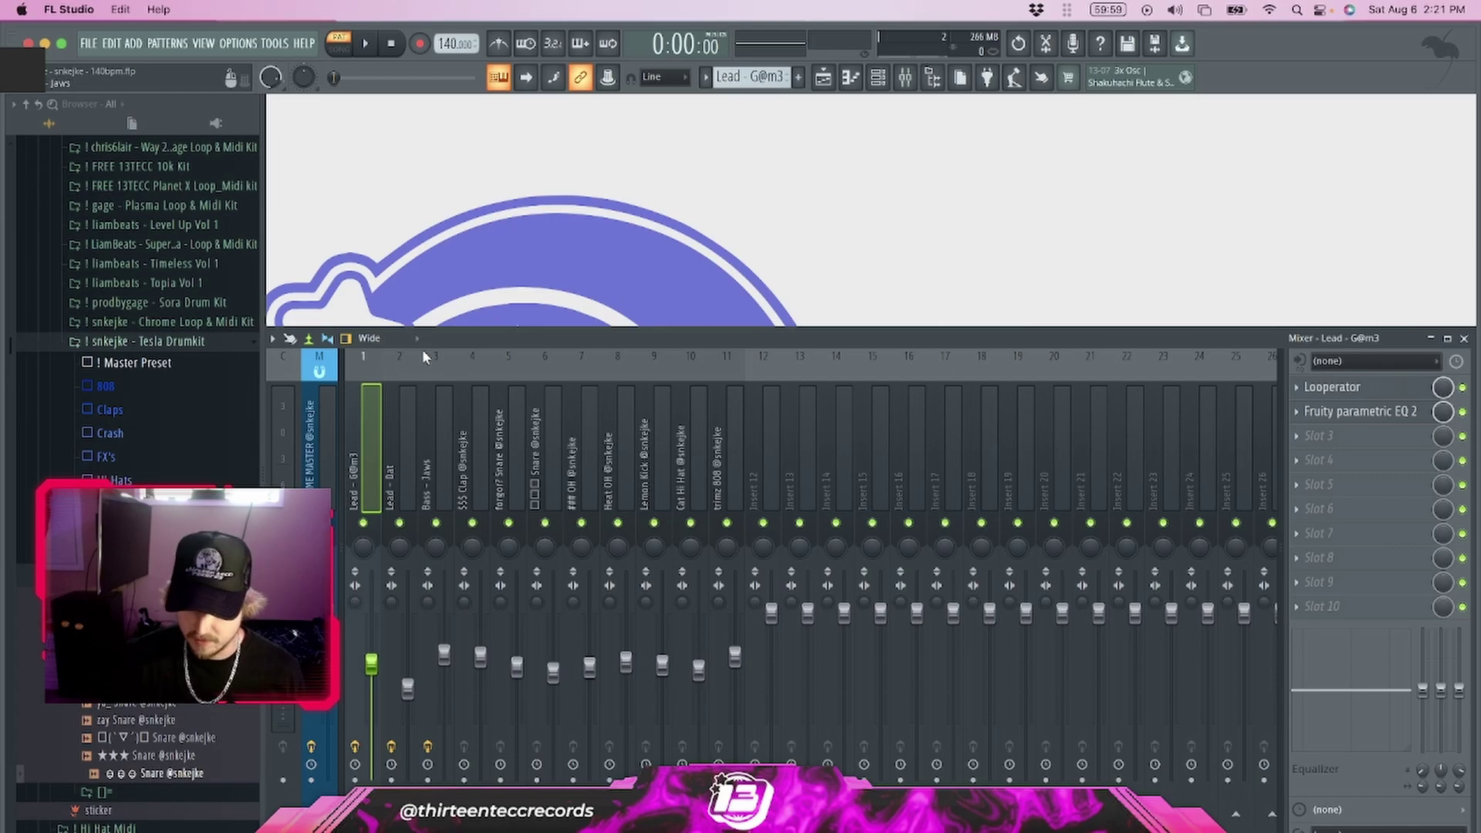
{"action": "left_click", "coordinate": [1332, 387]}
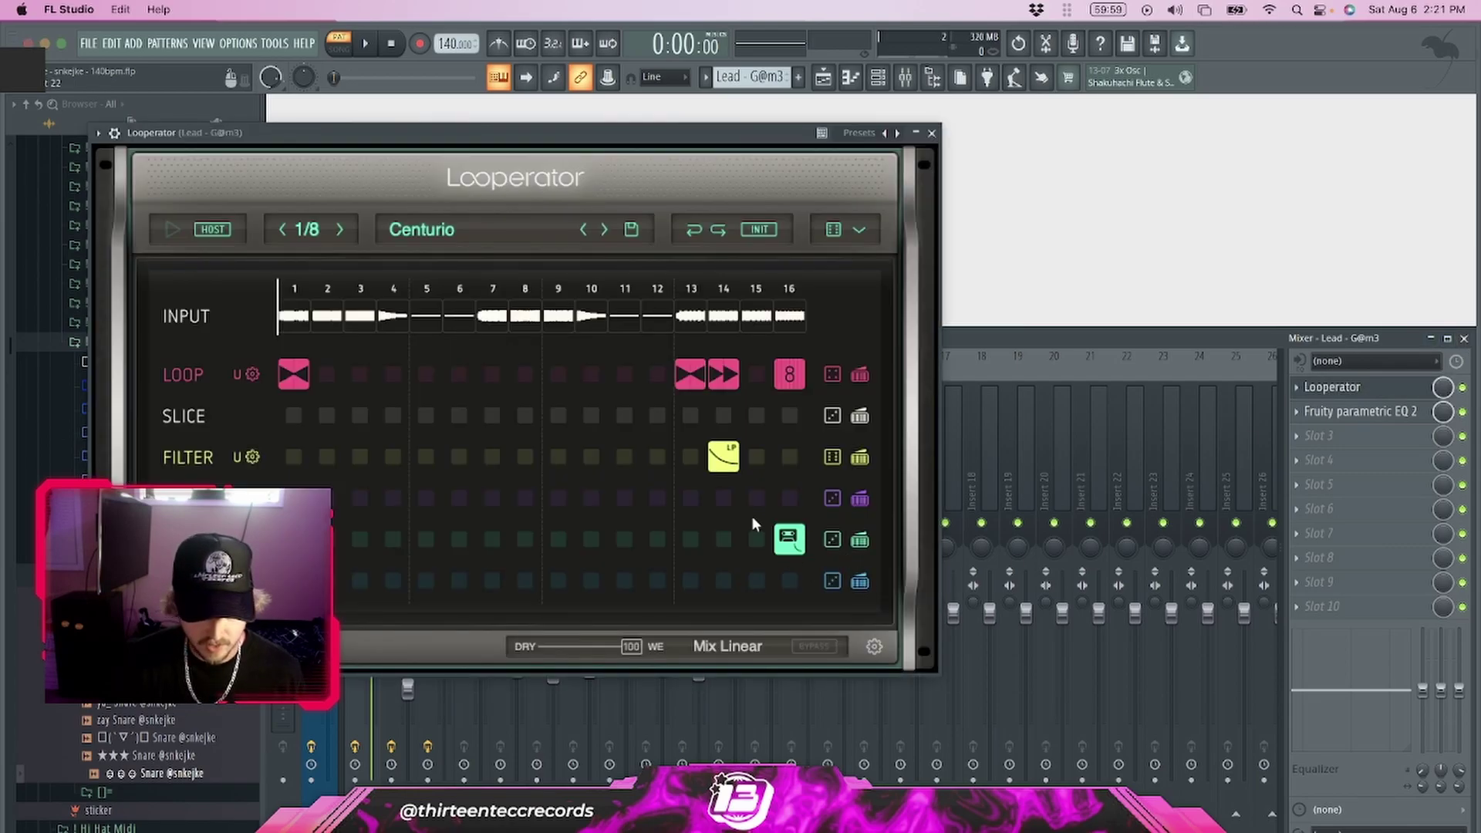
{"action": "left_click_drag", "start_coordinate": [612, 136], "coordinate": [755, 117]}
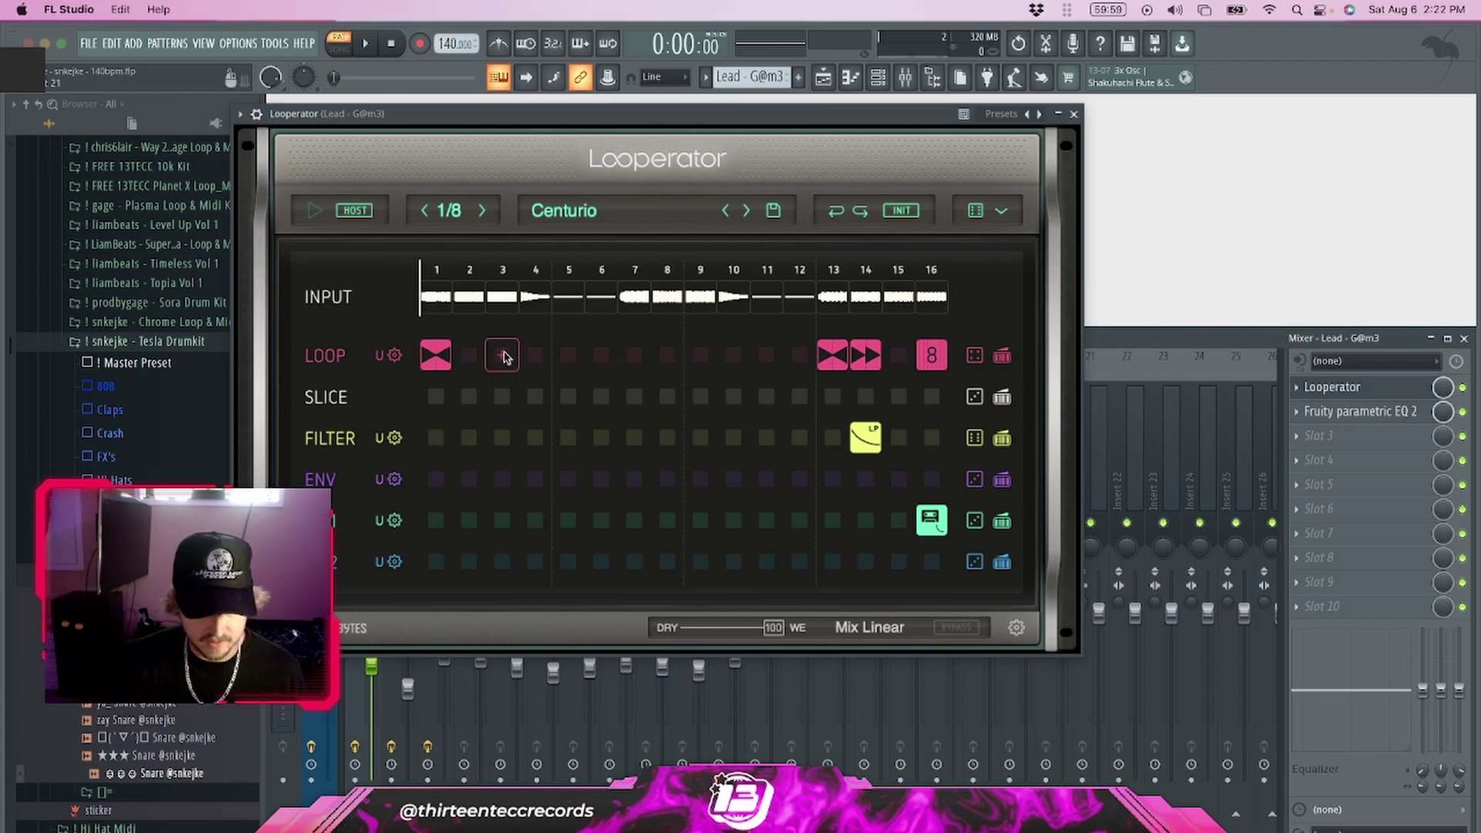
{"action": "left_click_drag", "start_coordinate": [911, 115], "coordinate": [1024, 119]}
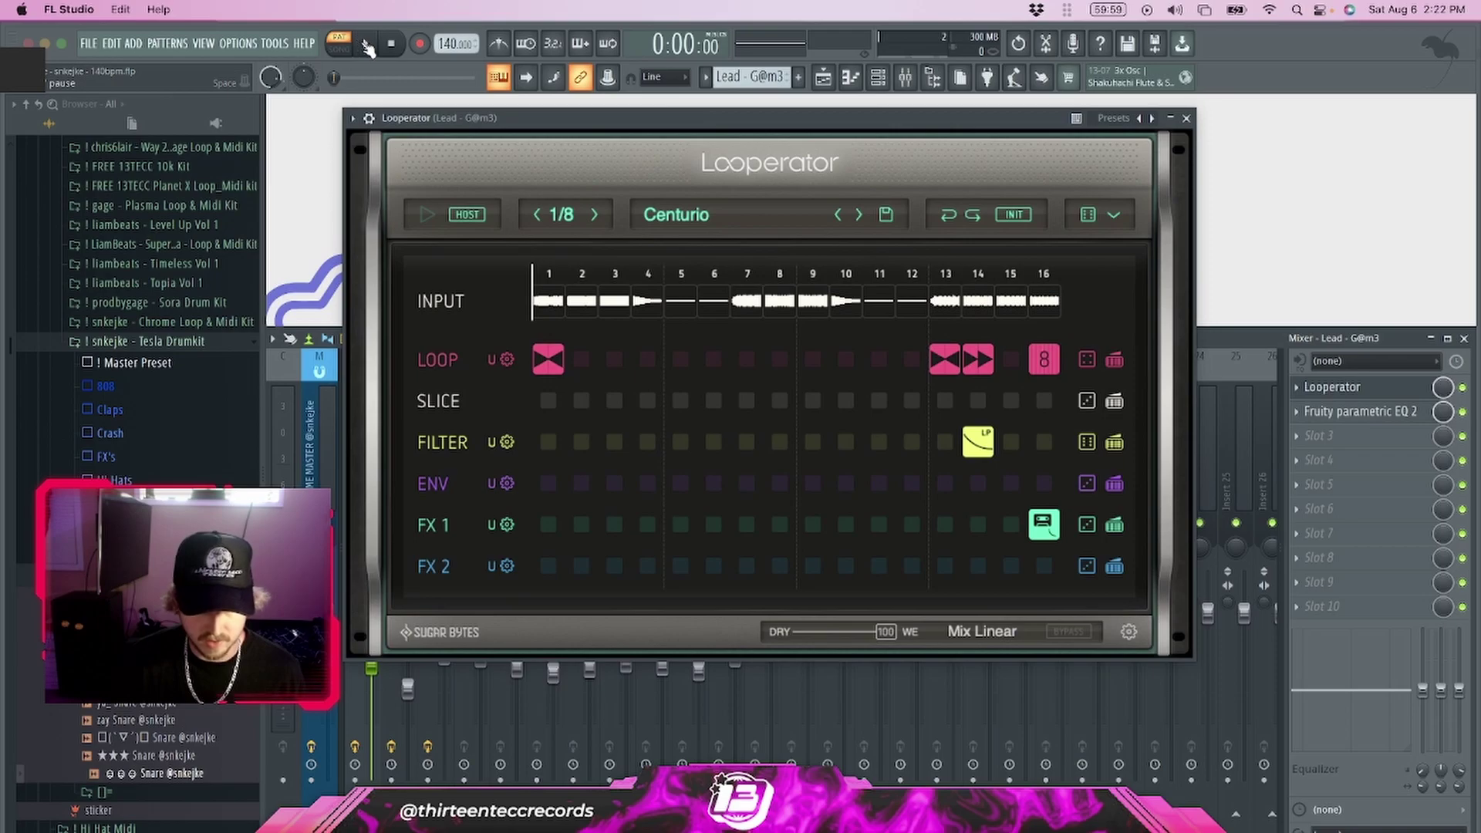
{"action": "left_click", "coordinate": [367, 47]}
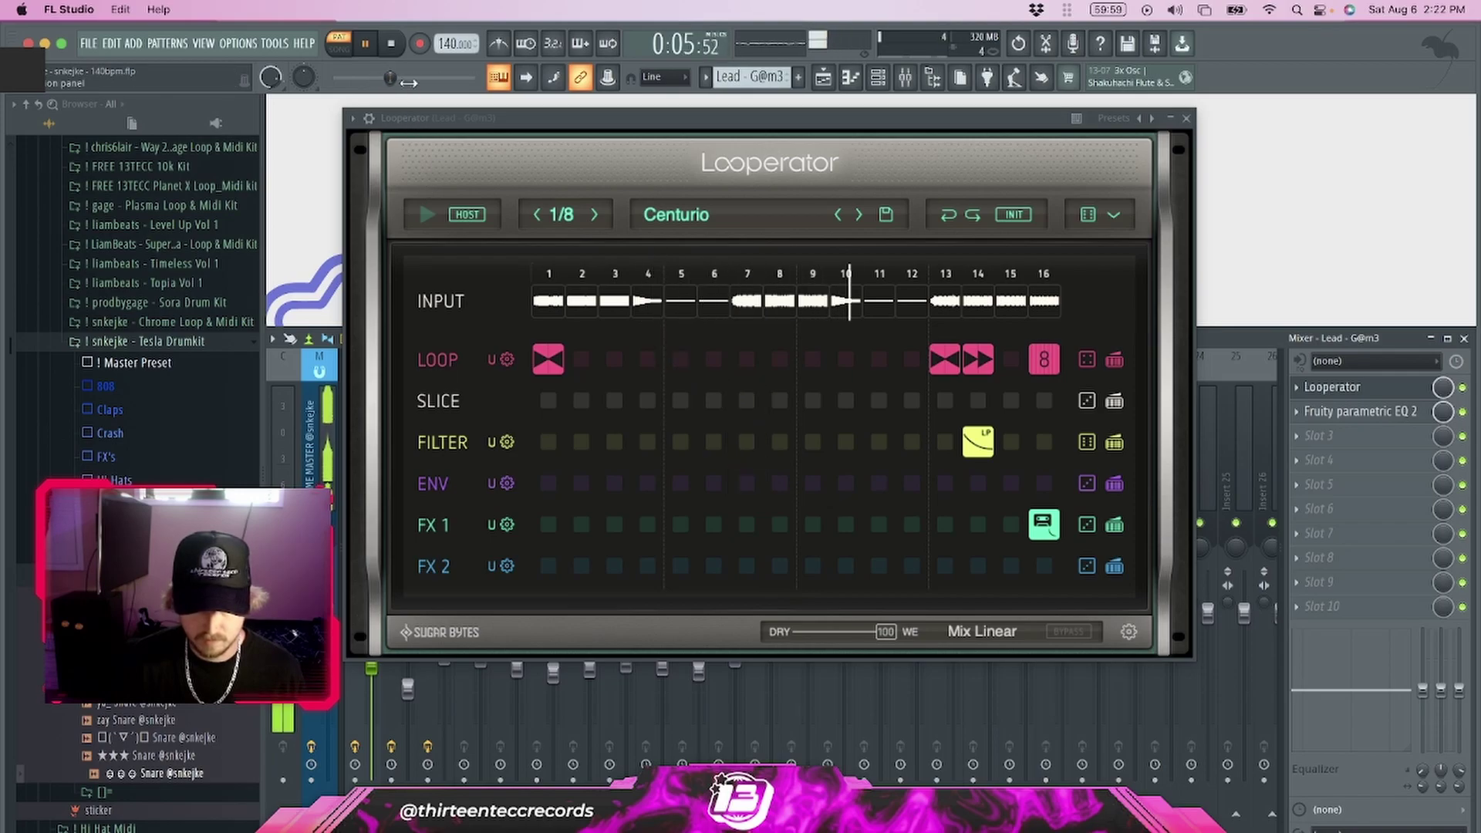
{"action": "left_click", "coordinate": [391, 44]}
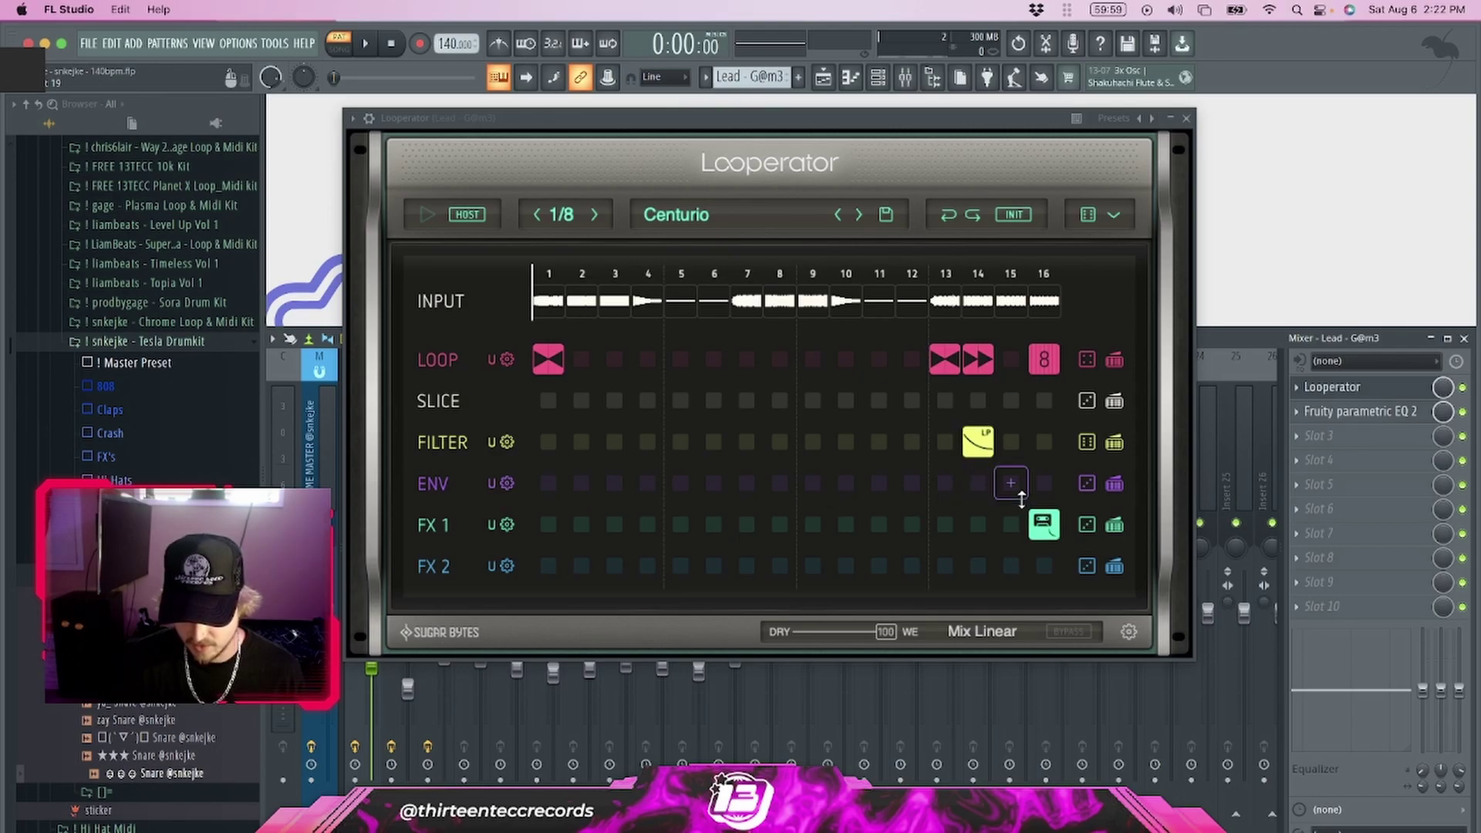
Close Looperator, return to the playlist, and open the Lead - Dat pattern in the piano roll.
{"action": "key", "text": "F9"}
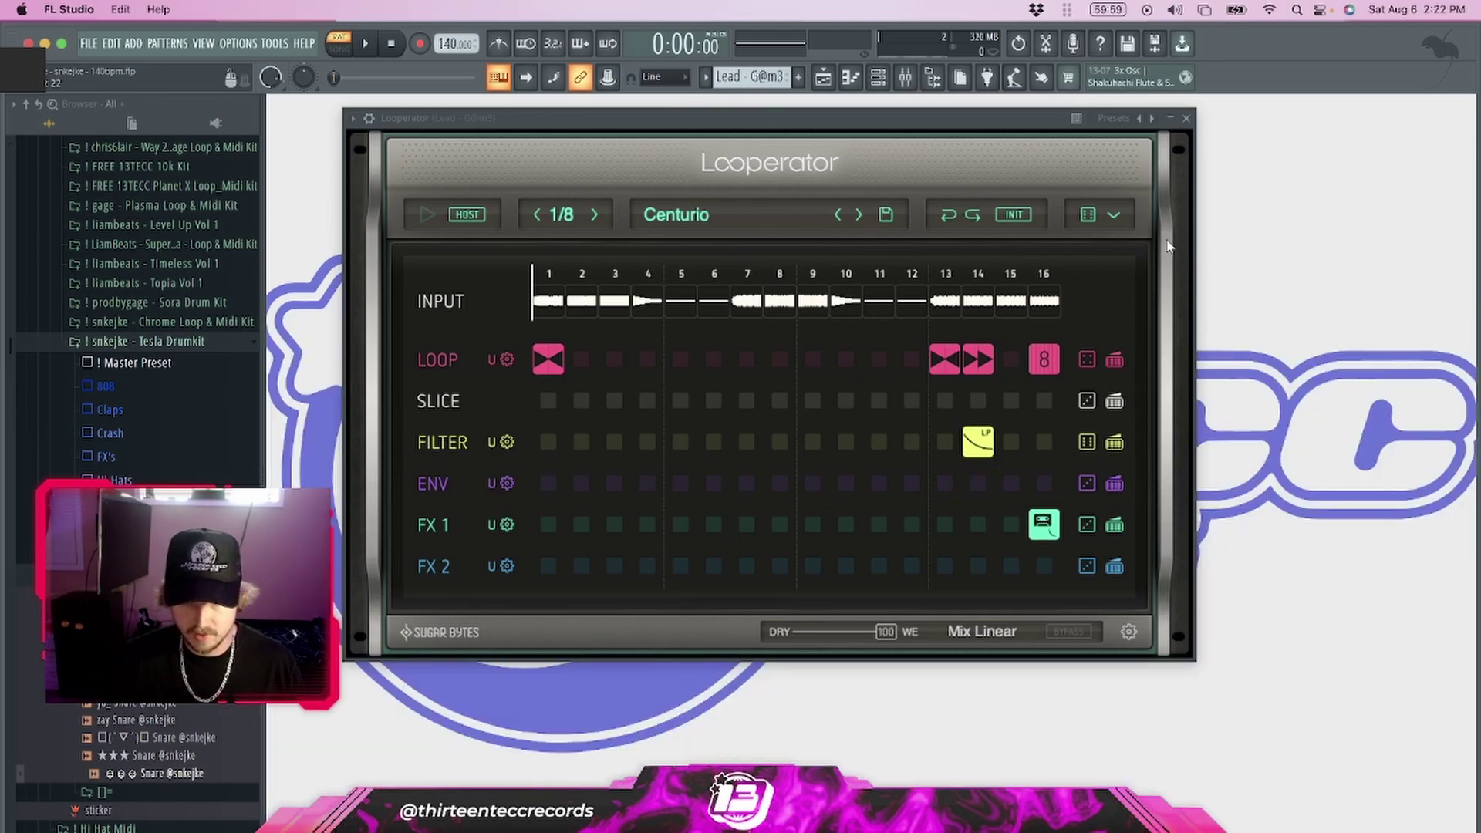
{"action": "key", "text": "F5"}
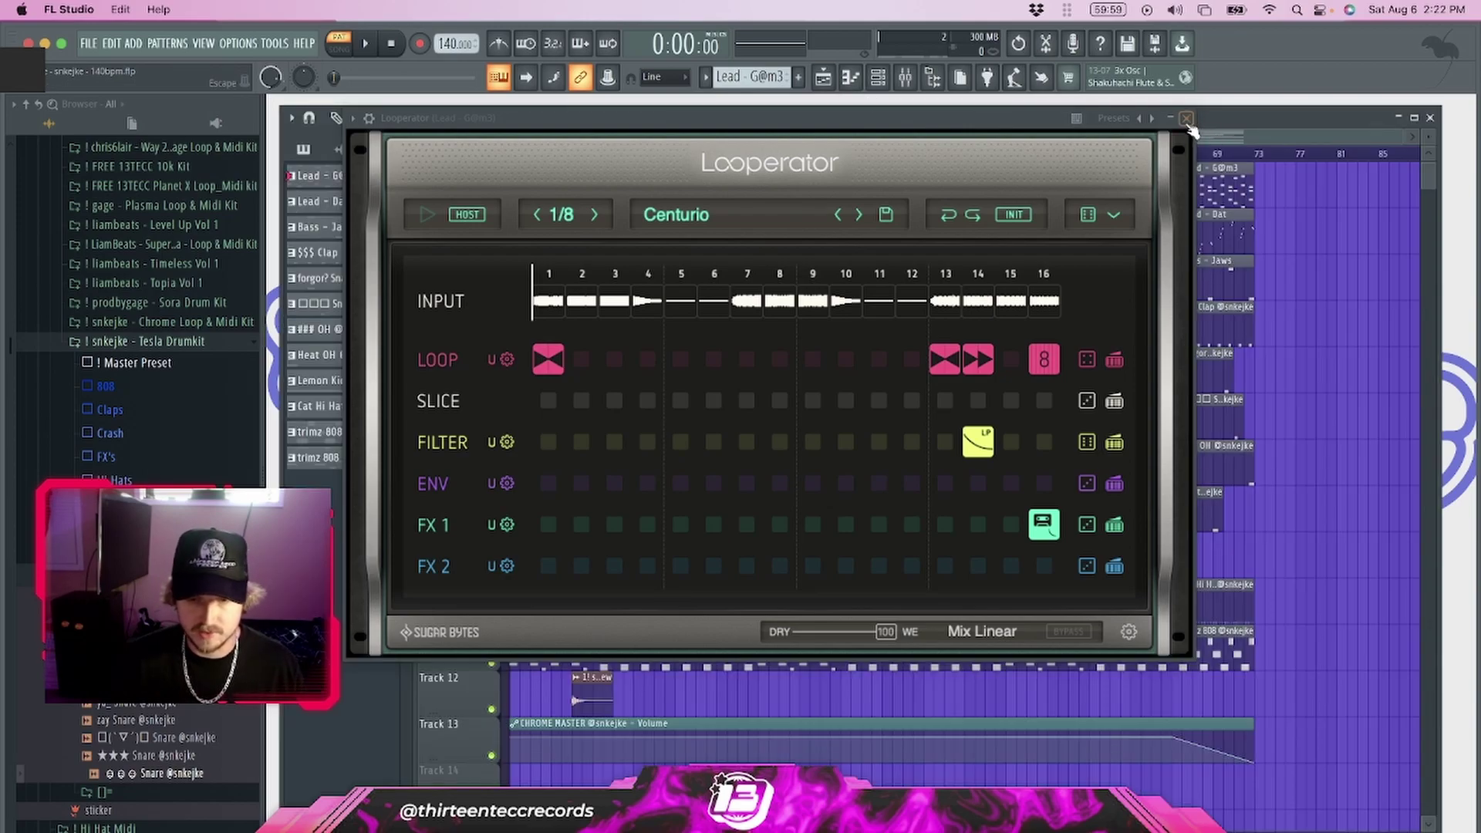
{"action": "left_click", "coordinate": [1187, 119]}
{"action": "left_click", "coordinate": [907, 79]}
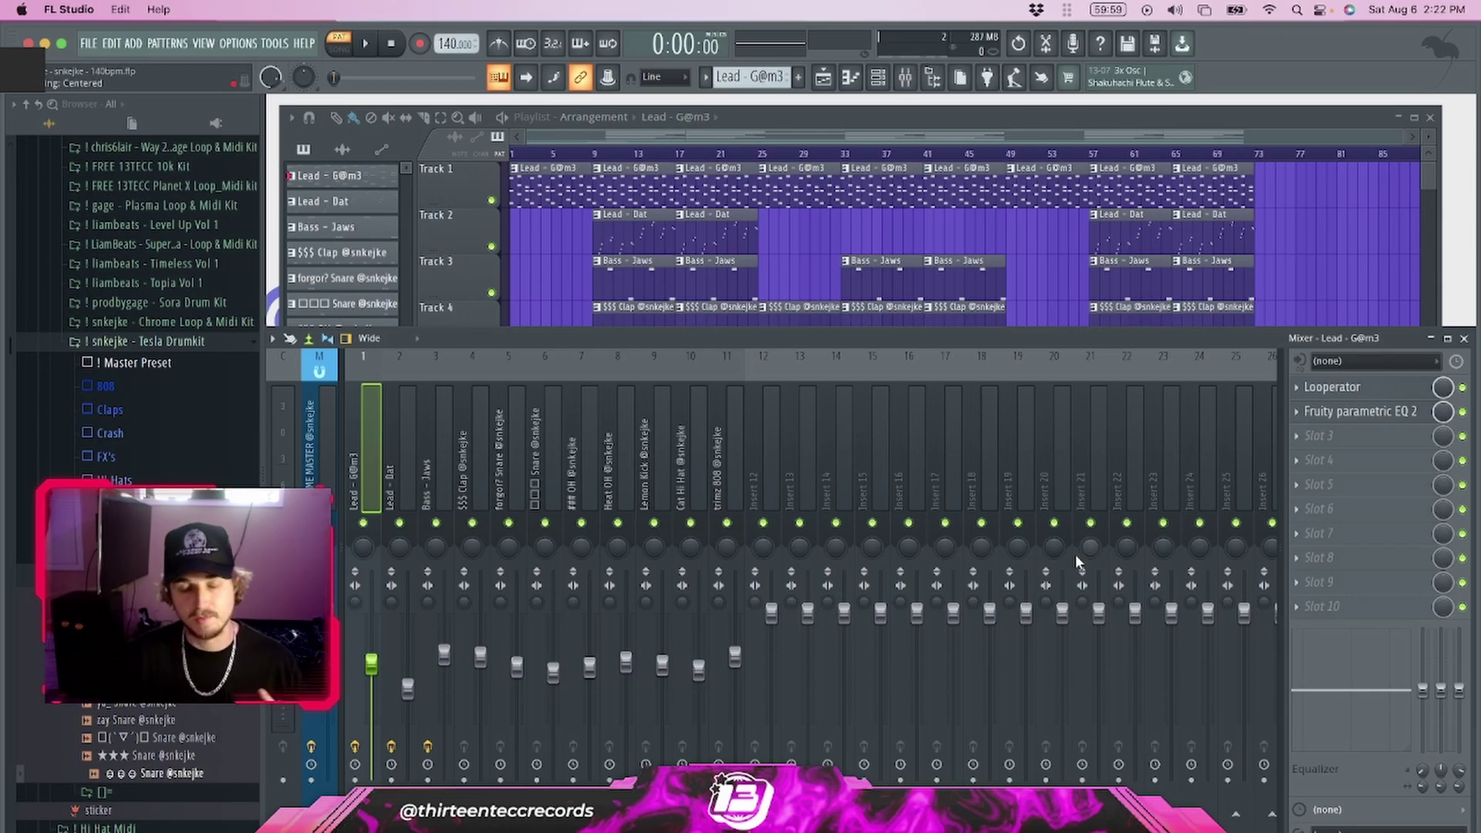
{"action": "left_click", "coordinate": [558, 258]}
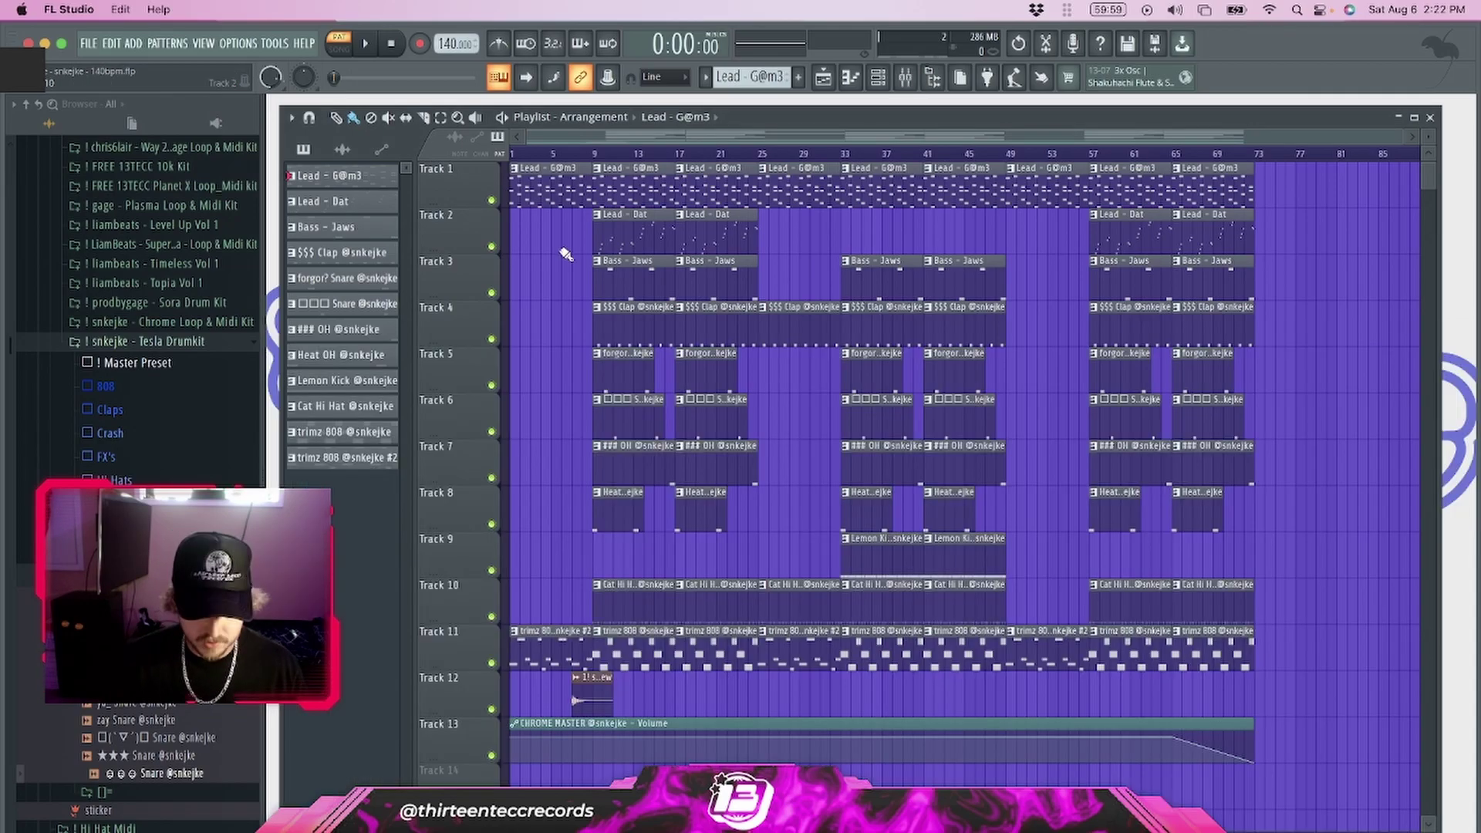
{"action": "double_click", "coordinate": [617, 247]}
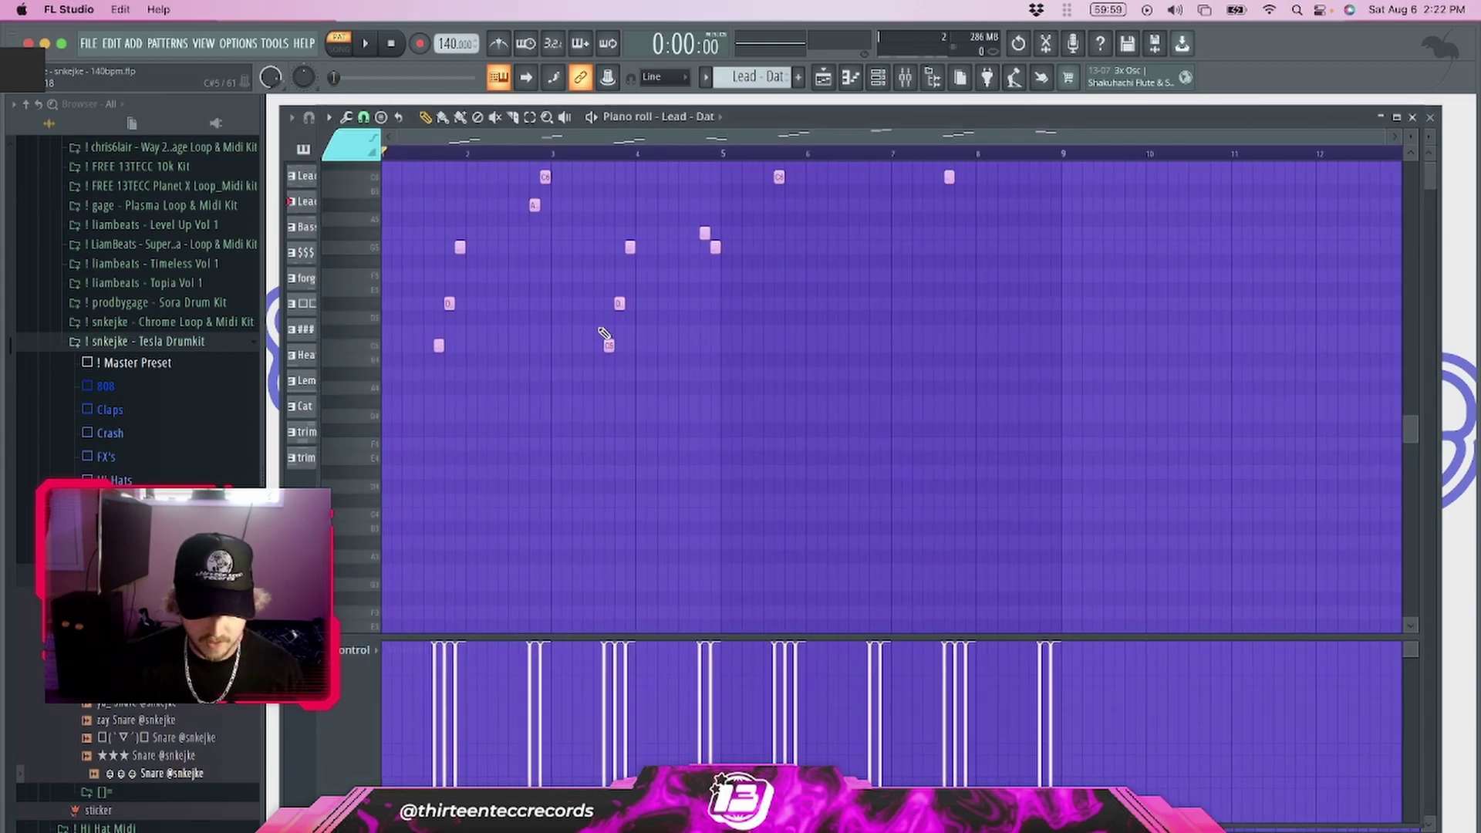
{"action": "scroll", "coordinate": [600, 330], "scroll_direction": "up", "scroll_amount": 5}
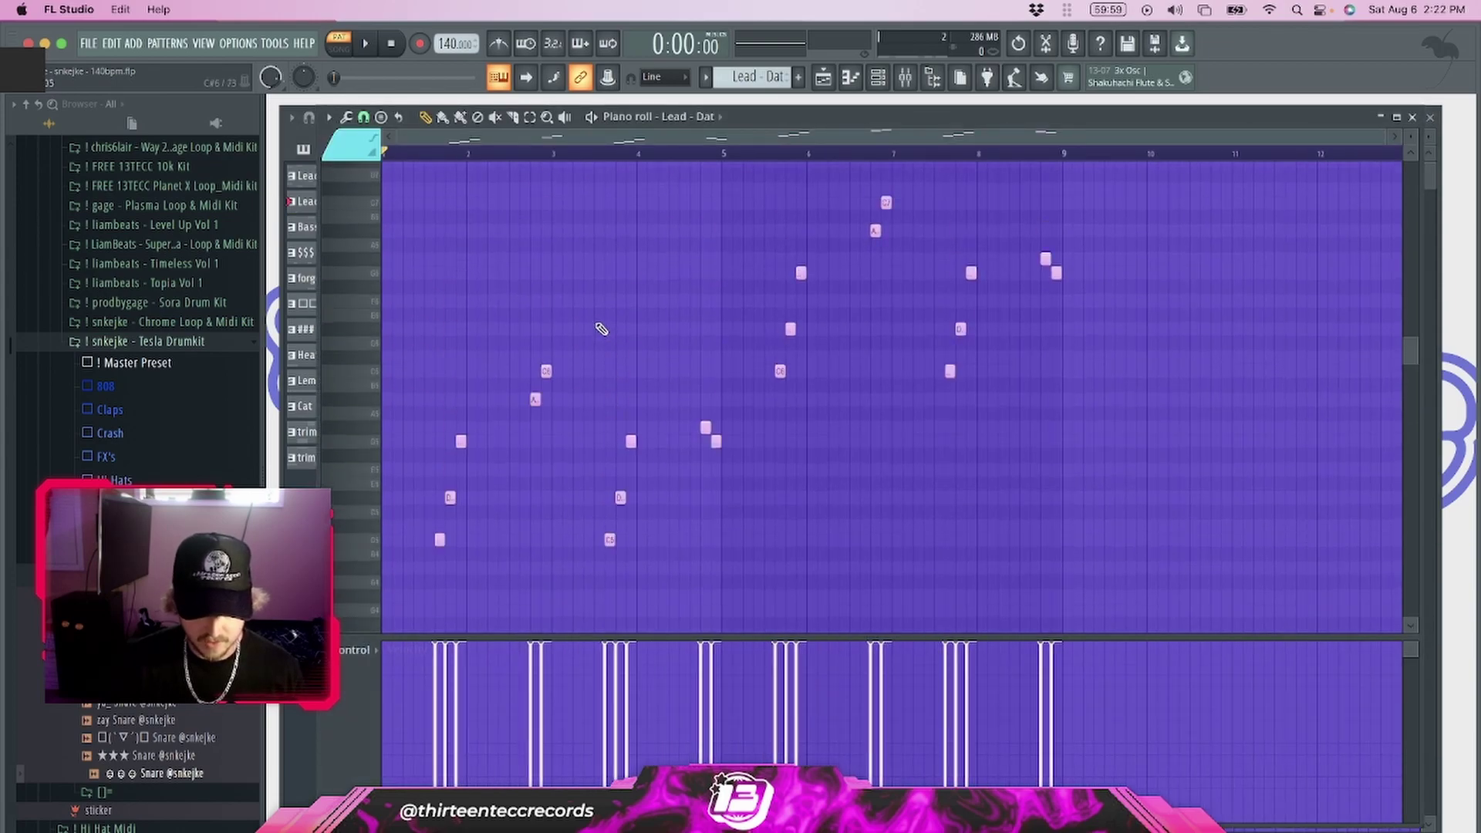
Examine the Lead - Dat channel and the two halves of its melody, and play the pattern.
{"action": "left_click", "coordinate": [877, 78]}
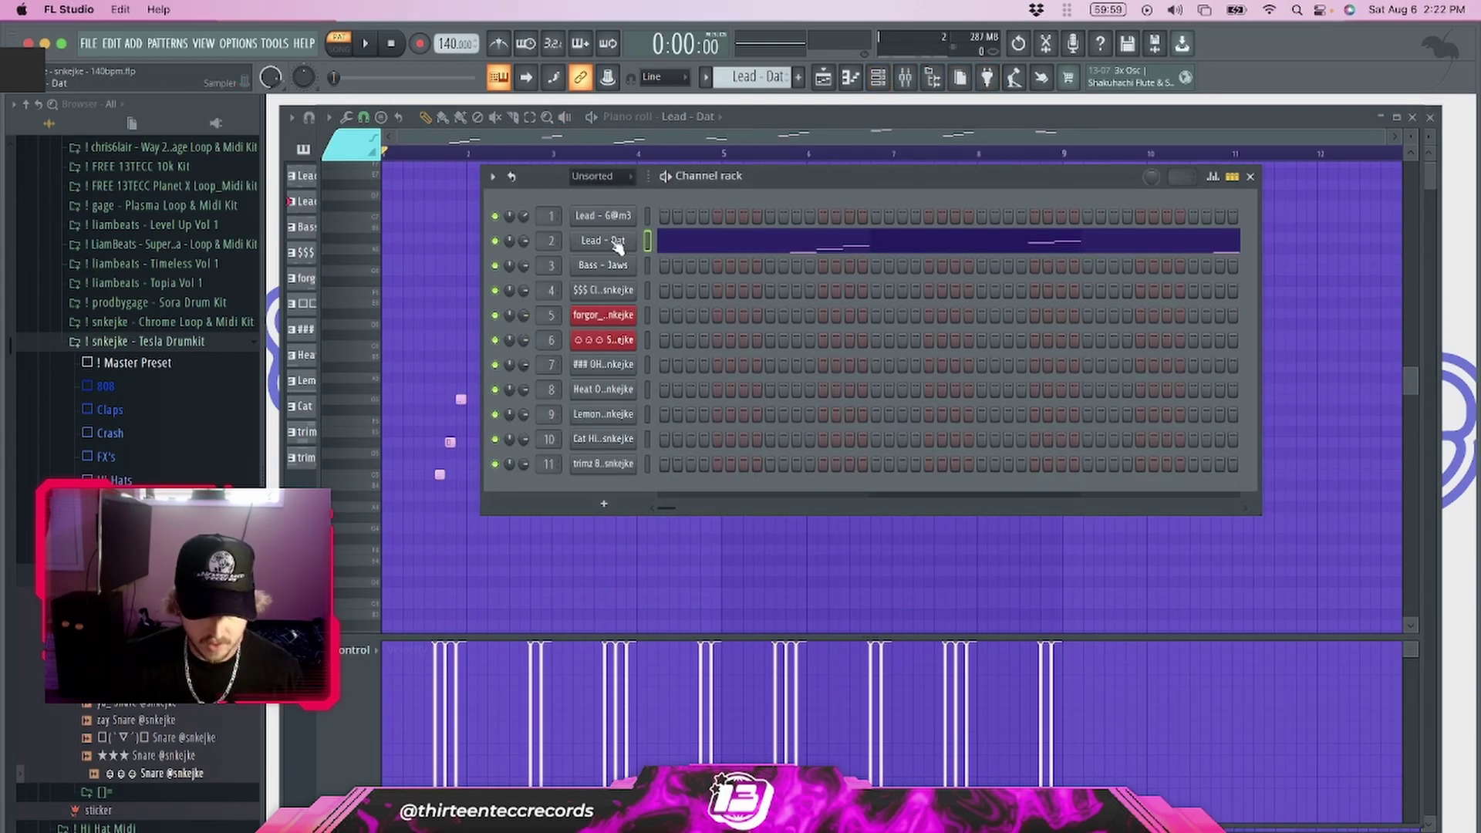
{"action": "left_click", "coordinate": [621, 573]}
{"action": "scroll", "coordinate": [574, 302], "scroll_direction": "up", "scroll_amount": 2}
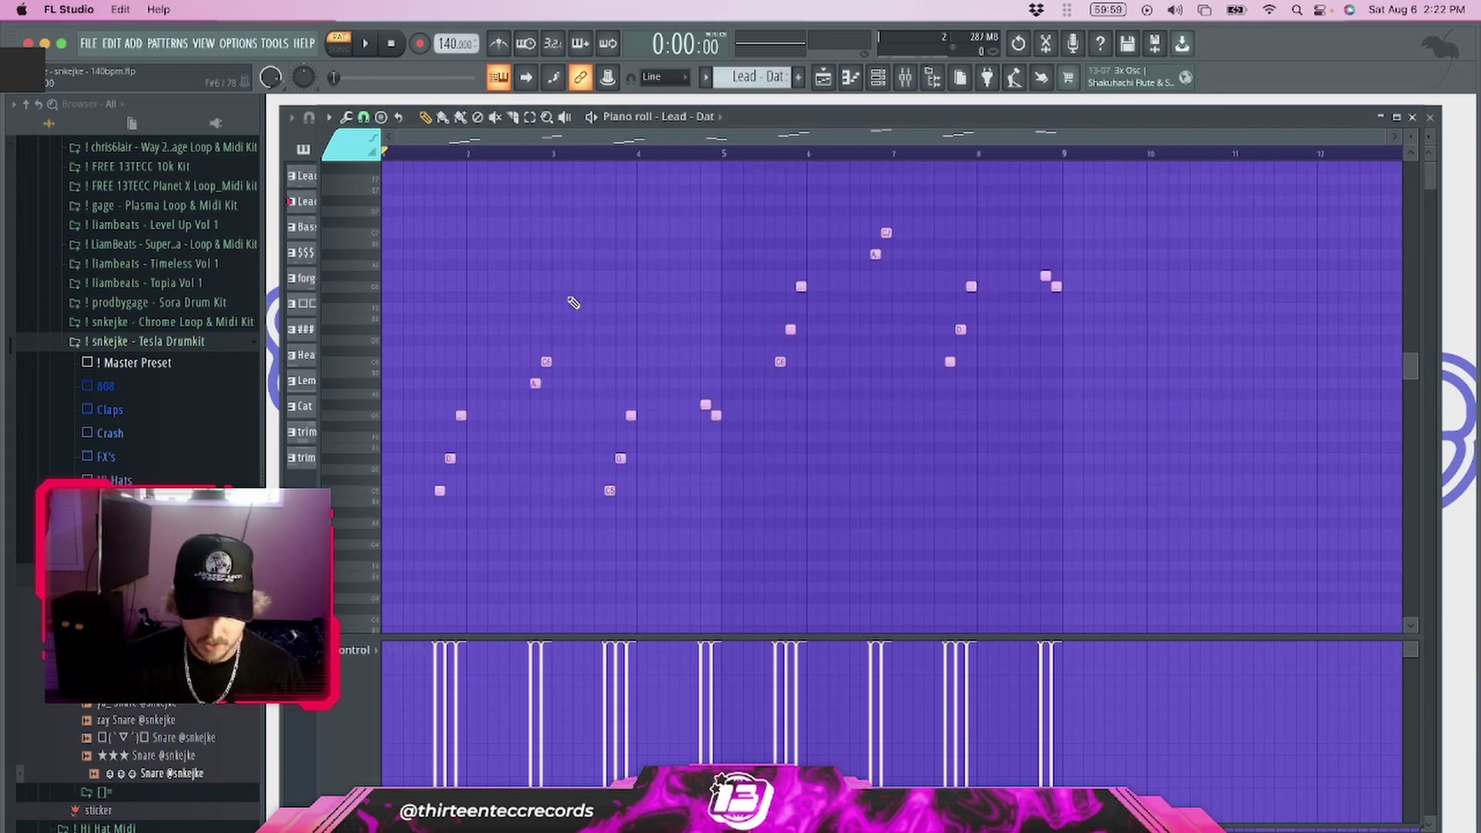
{"action": "left_click_drag", "start_coordinate": [384, 353], "coordinate": [738, 555]}
{"action": "left_click_drag", "start_coordinate": [772, 425], "coordinate": [1181, 221]}
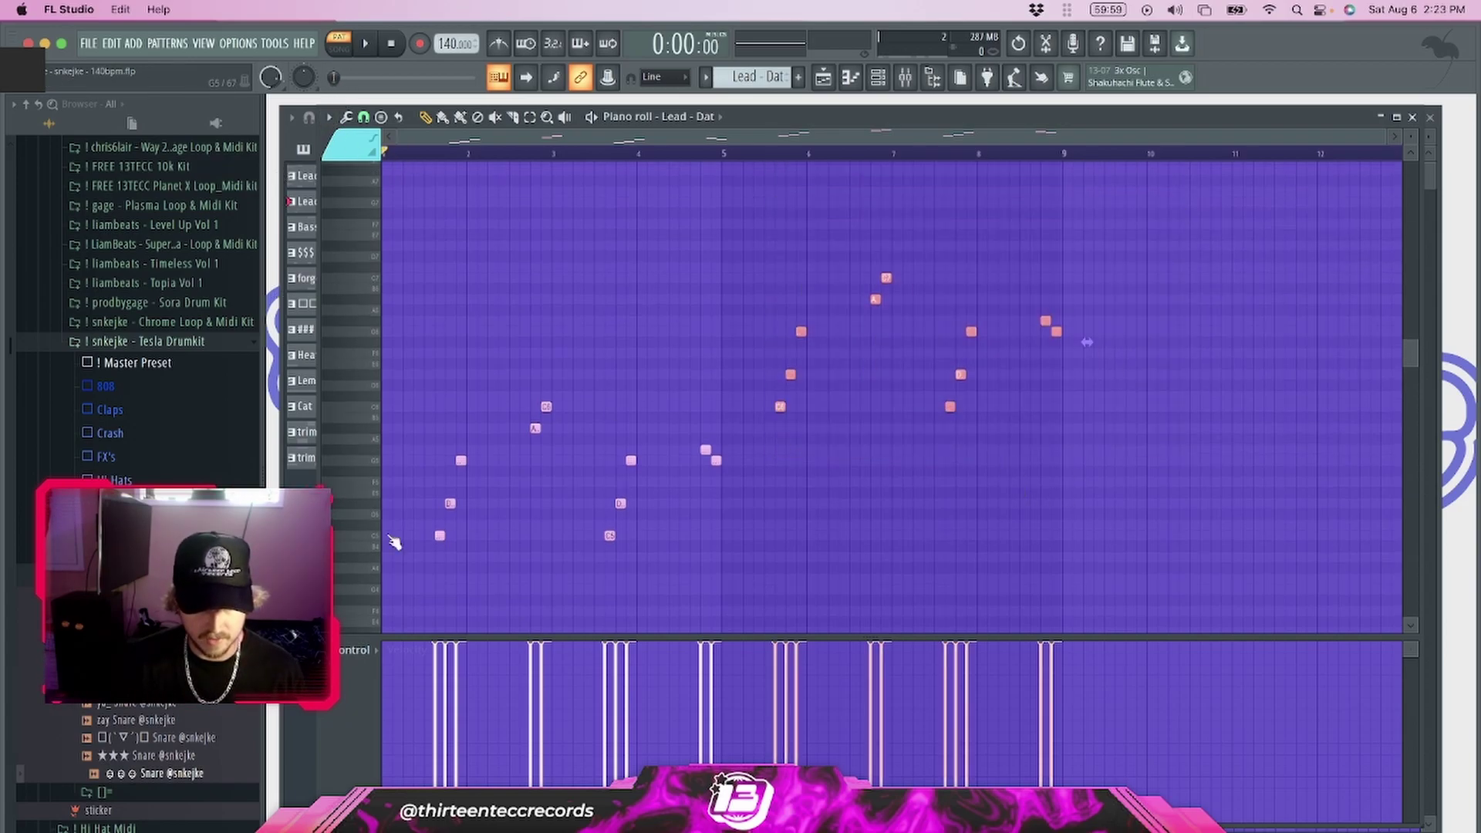
{"action": "key", "text": "space"}
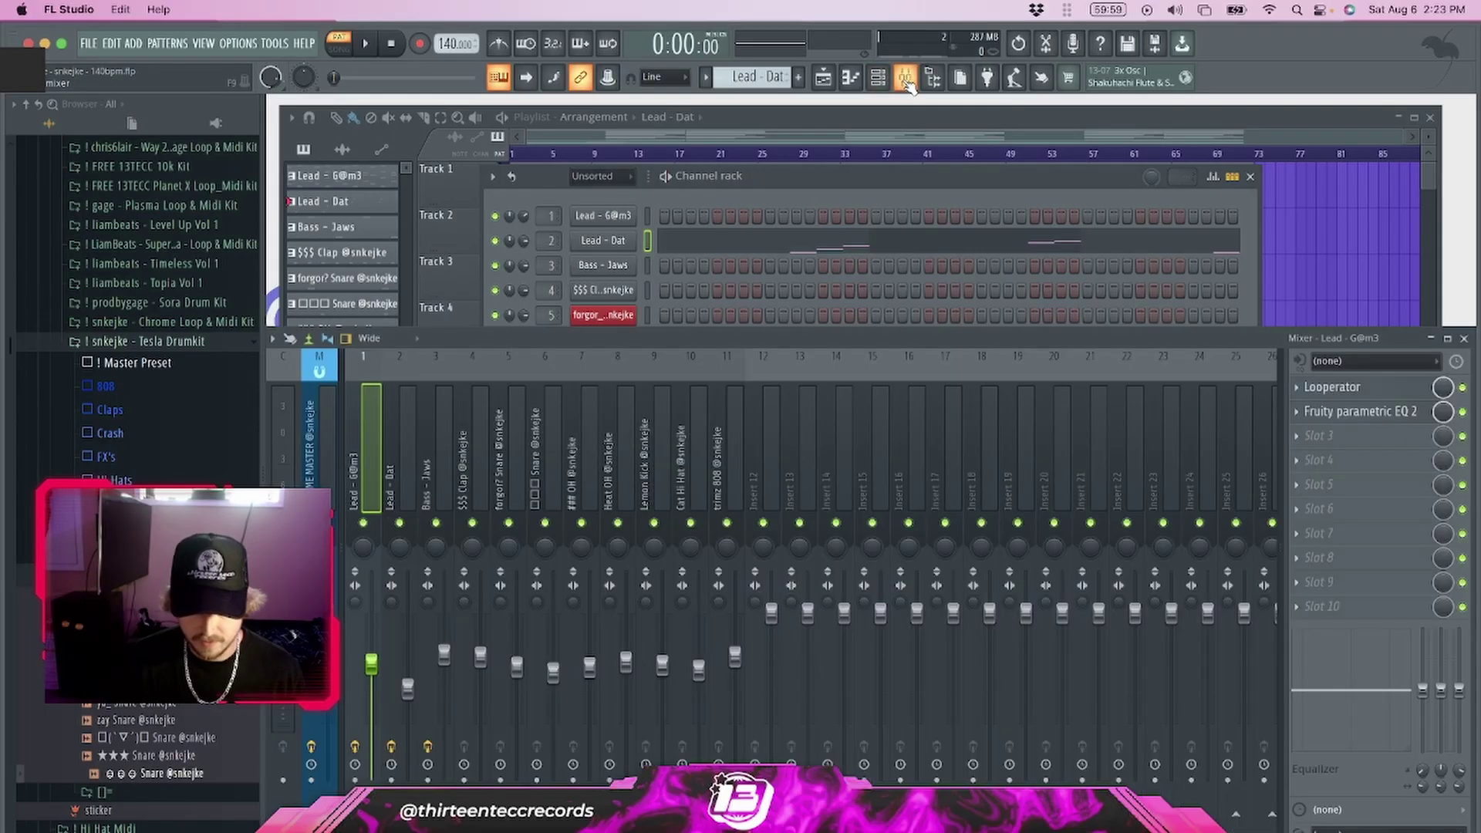
Open Looperator on the Lead - Dat mixer track and audition the melody through the Stephen Stutter preset.
{"action": "left_click", "coordinate": [908, 81]}
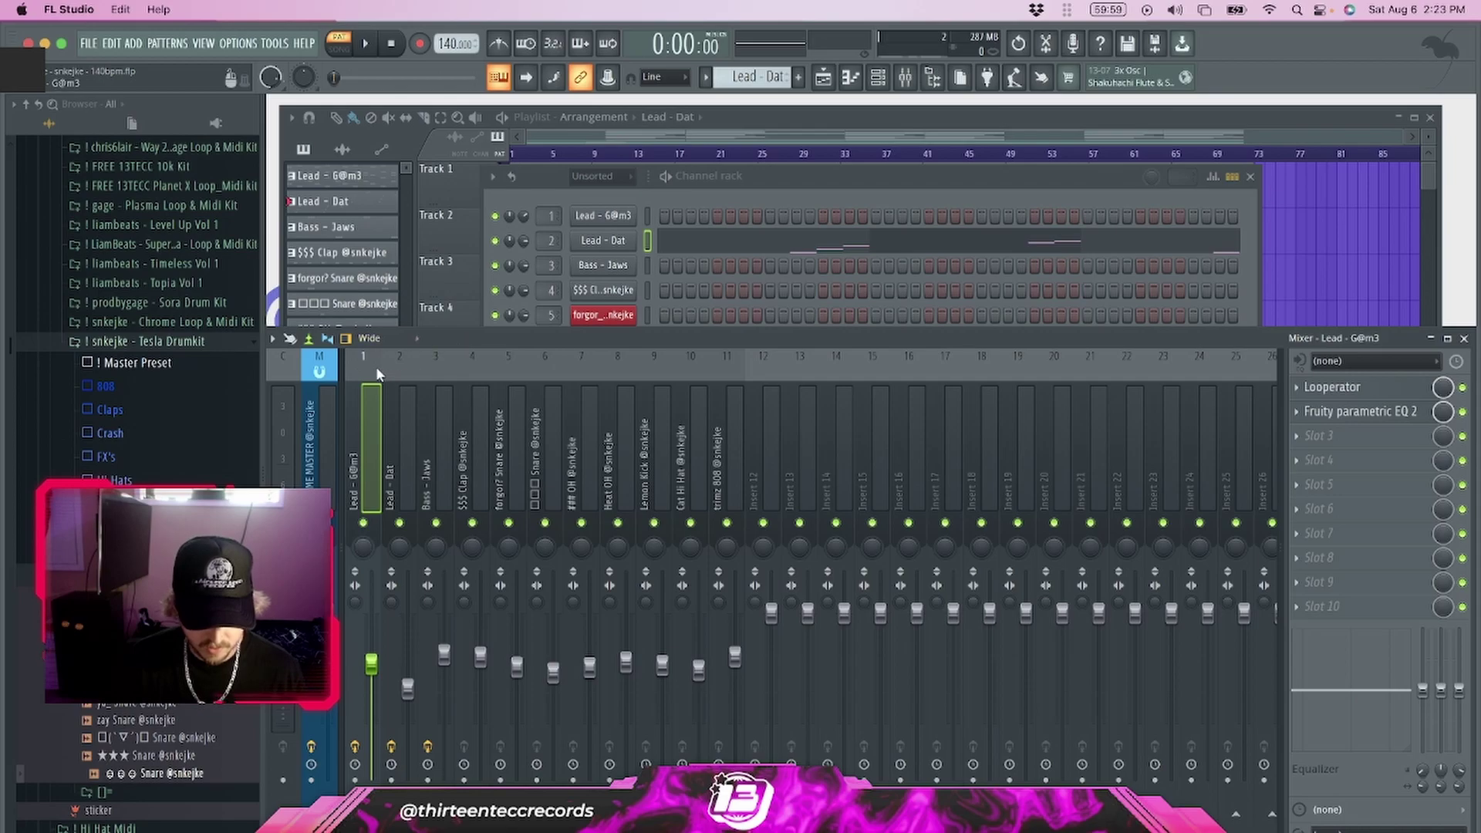
{"action": "left_click", "coordinate": [390, 448]}
{"action": "left_click_drag", "start_coordinate": [449, 69], "coordinate": [771, 173]}
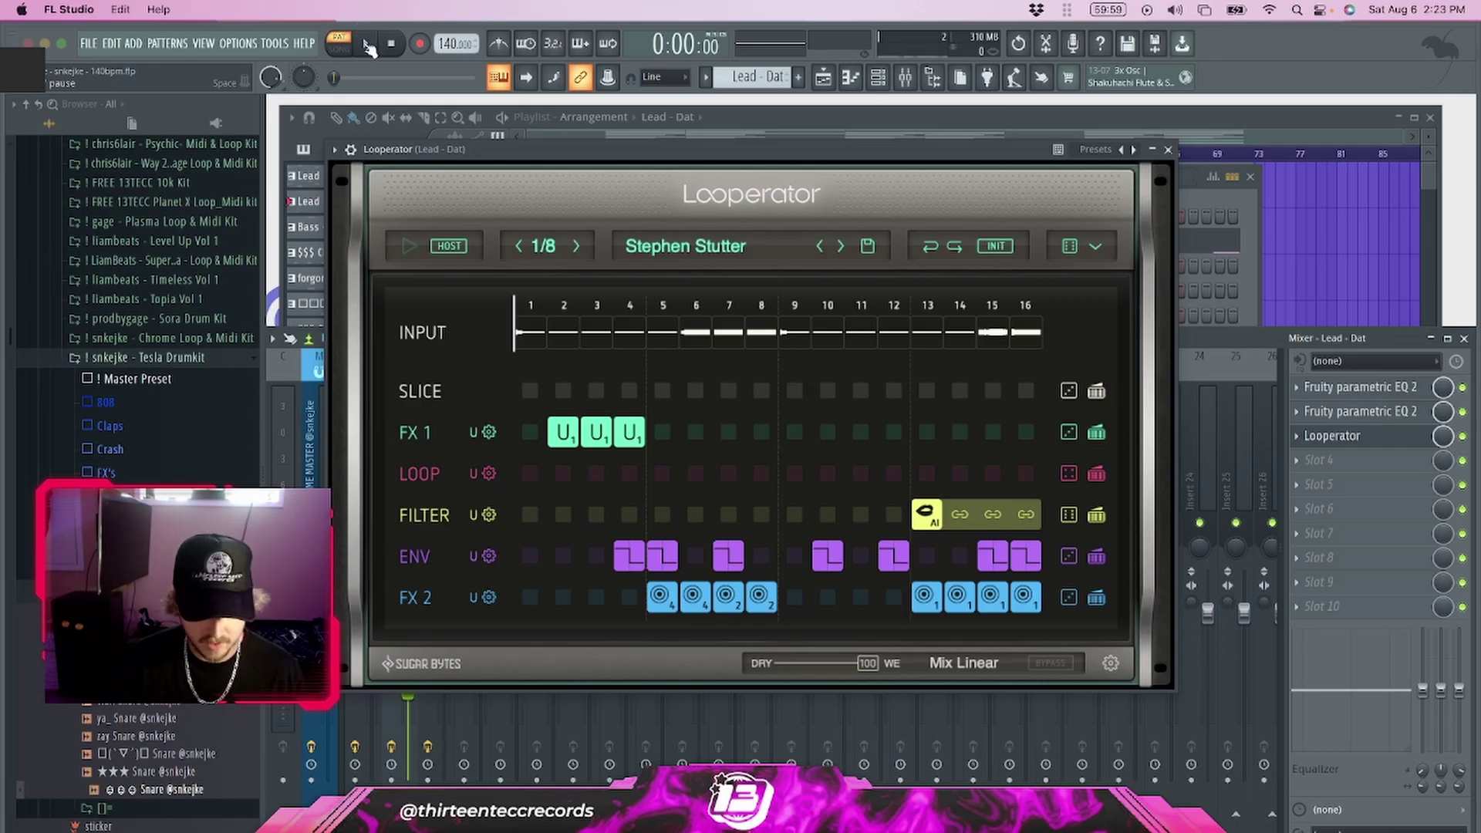
{"action": "left_click", "coordinate": [369, 48]}
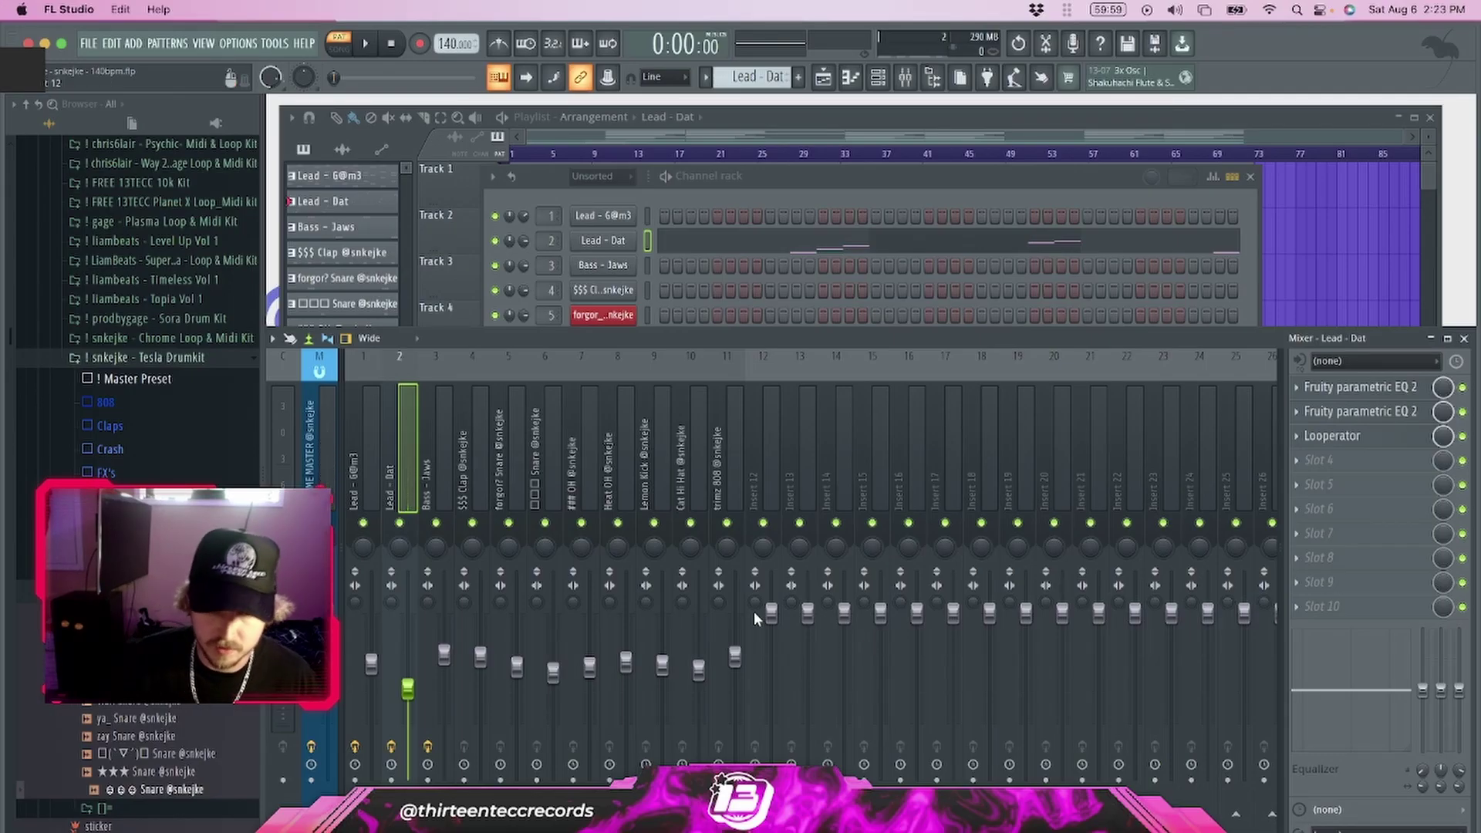
Reopen Looperator on the Lead - Dat mixer track, view its preset list, and close the plugin.
{"action": "right_click", "coordinate": [1360, 441]}
{"action": "key", "text": "Escape"}
{"action": "left_click", "coordinate": [1358, 437]}
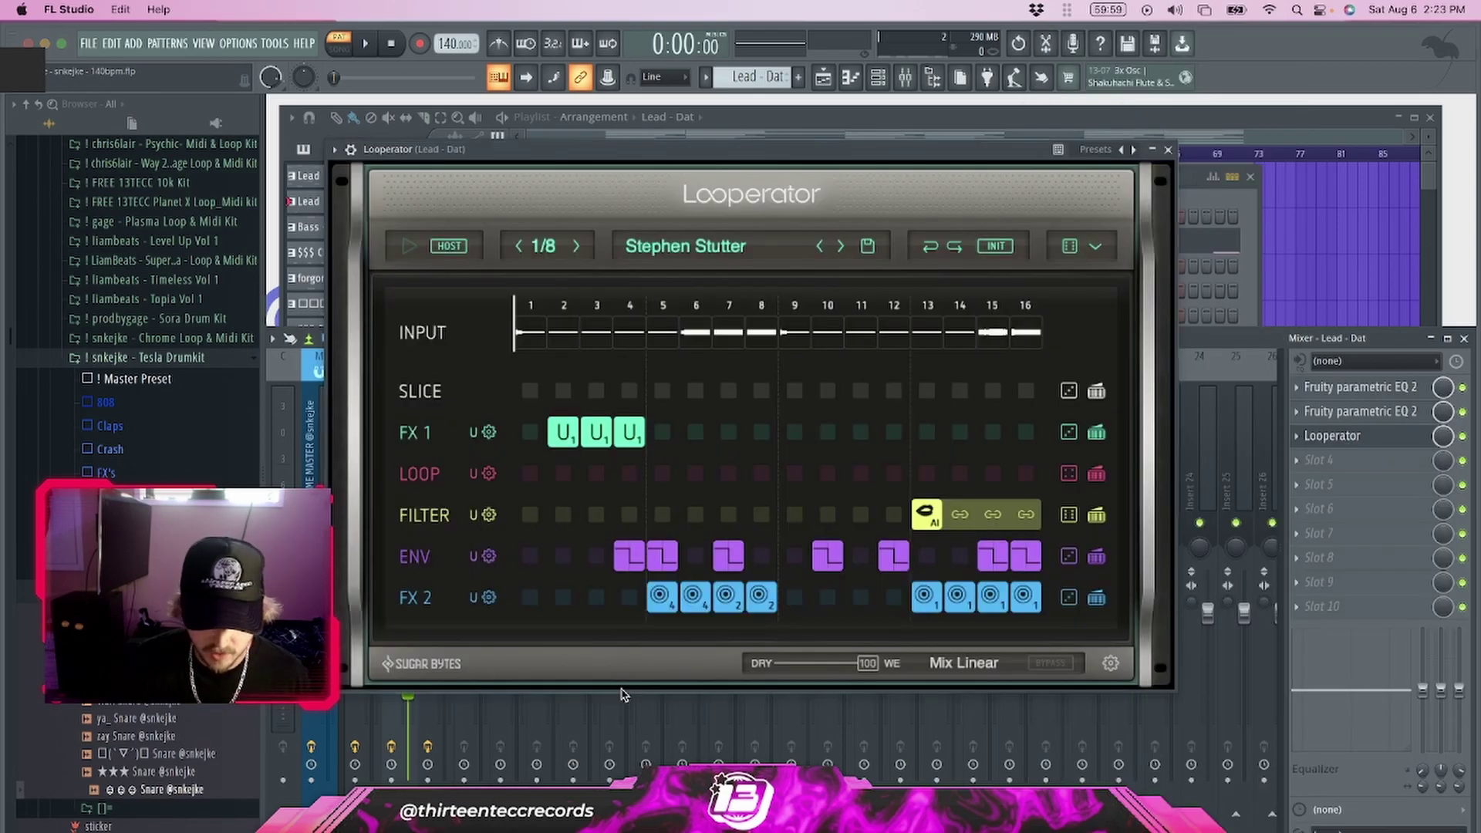
{"action": "left_click", "coordinate": [701, 247]}
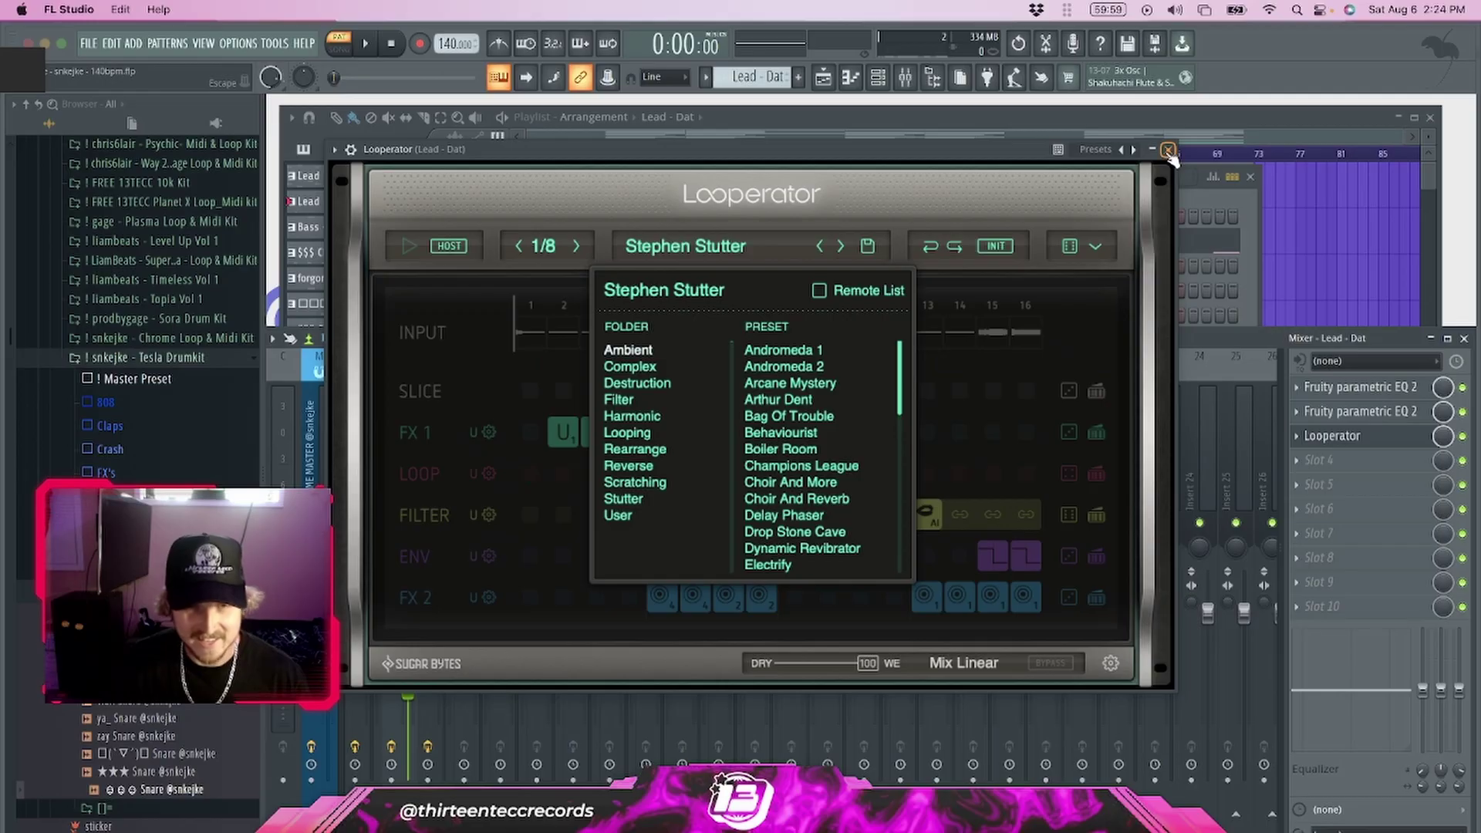
{"action": "left_click", "coordinate": [1168, 149]}
Open the Bass - Jaws pattern from the playlist in the piano roll and play its notes.
{"action": "left_click", "coordinate": [1386, 171]}
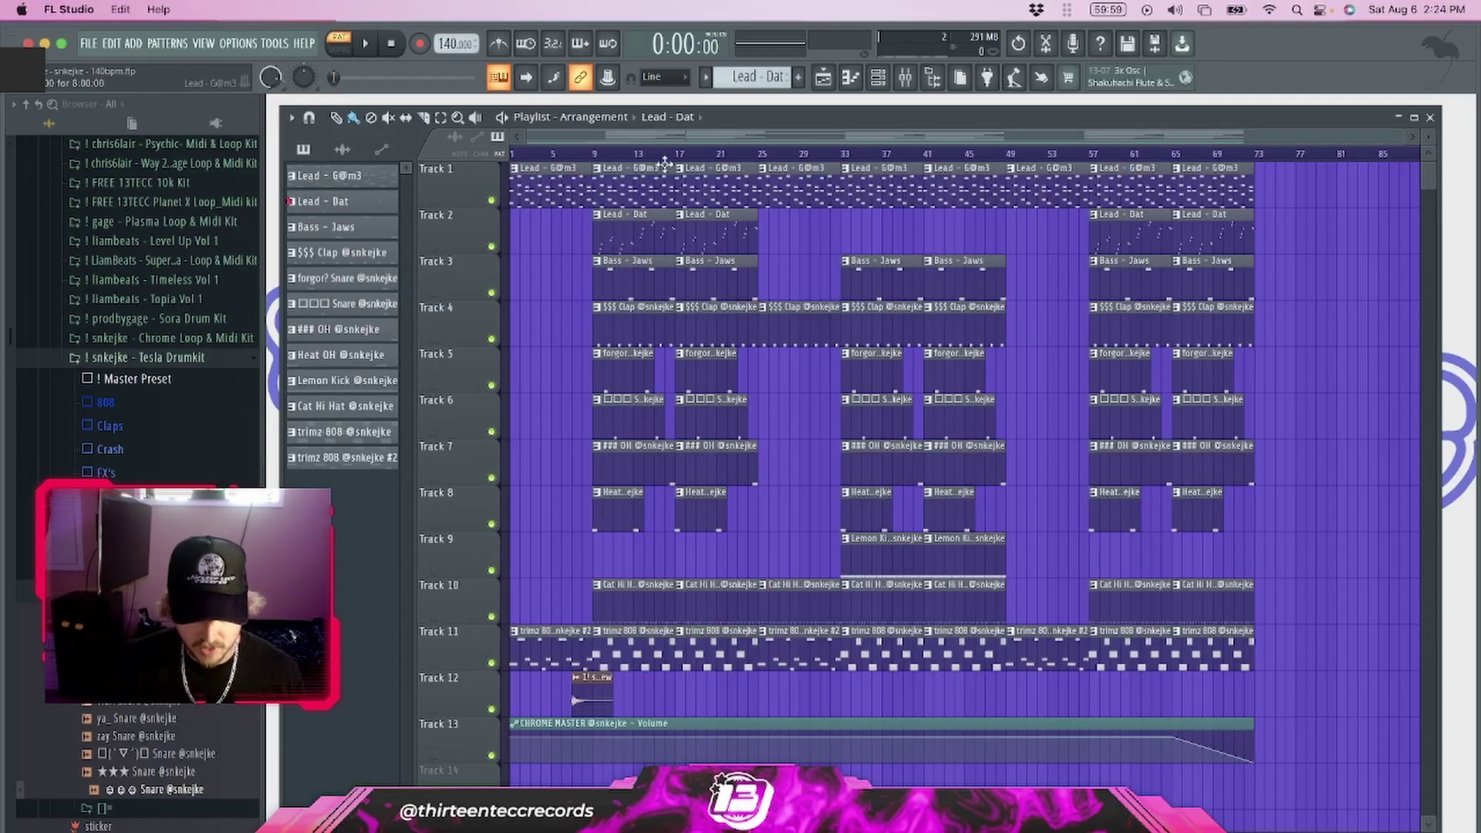
{"action": "double_click", "coordinate": [639, 287]}
{"action": "scroll", "coordinate": [713, 416], "scroll_direction": "down", "scroll_amount": 5}
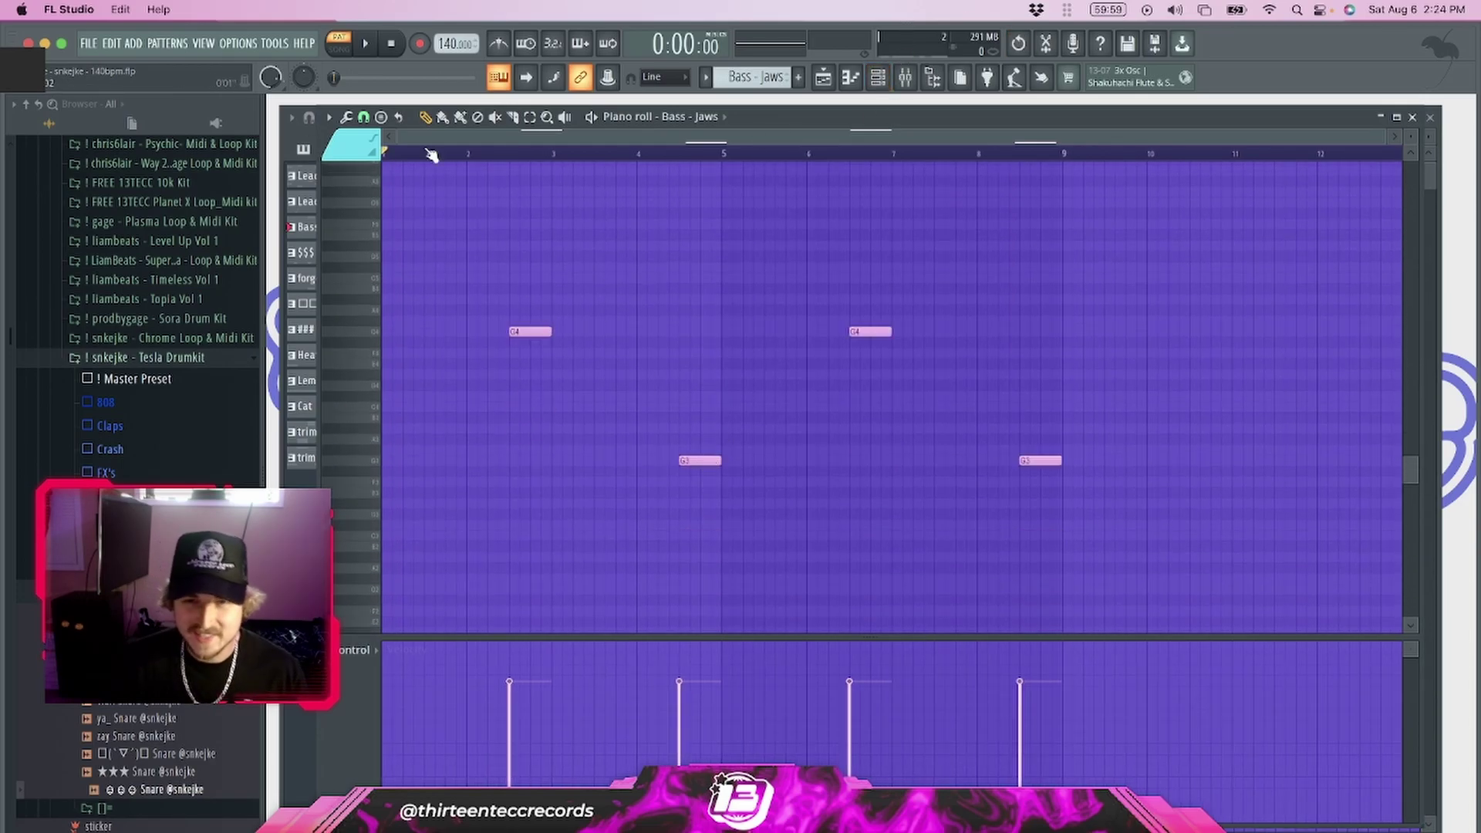
{"action": "left_click", "coordinate": [231, 360]}
{"action": "scroll", "coordinate": [171, 412], "scroll_direction": "up", "scroll_amount": 5}
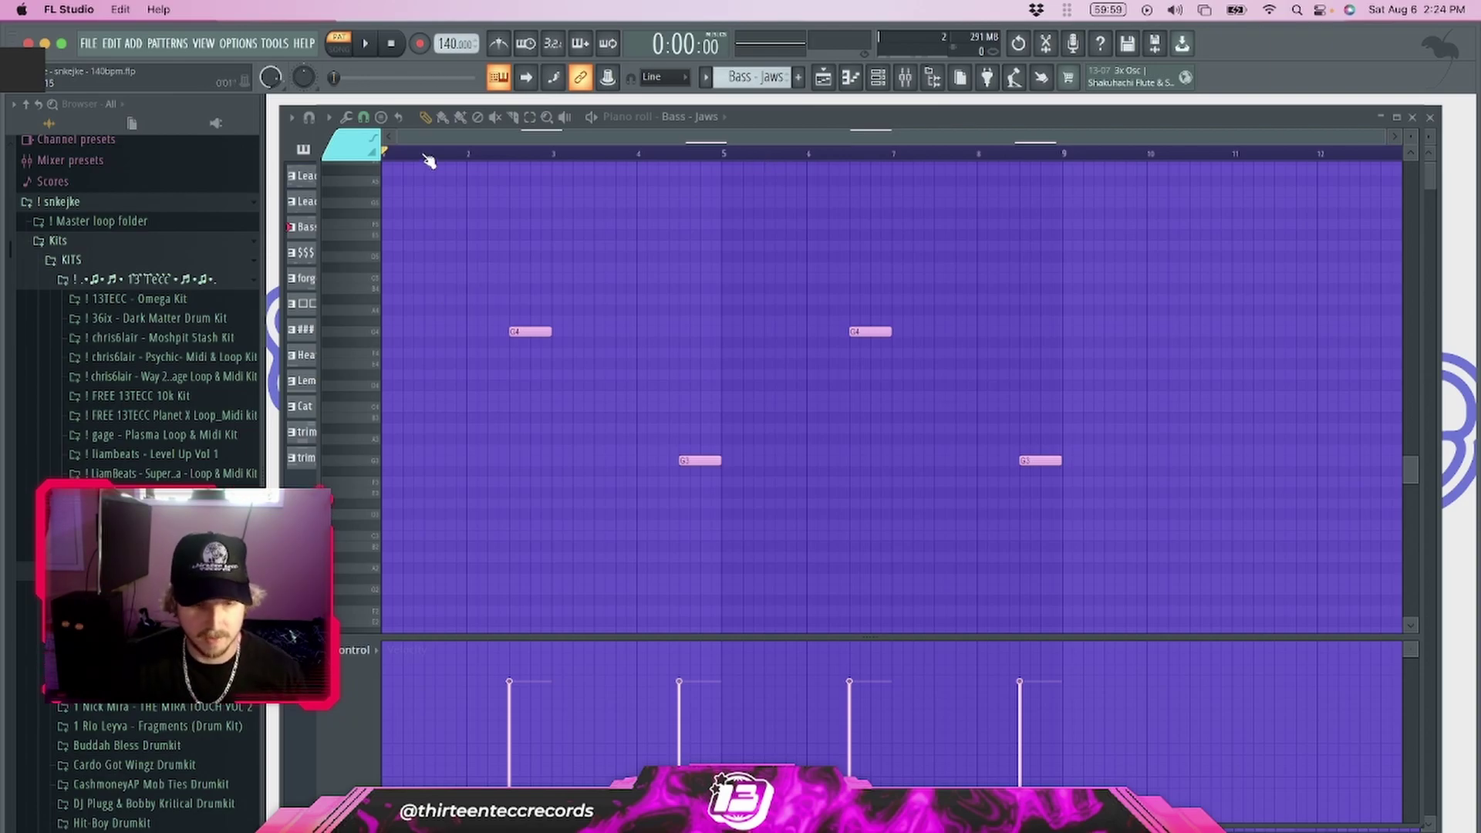
{"action": "key", "text": "space"}
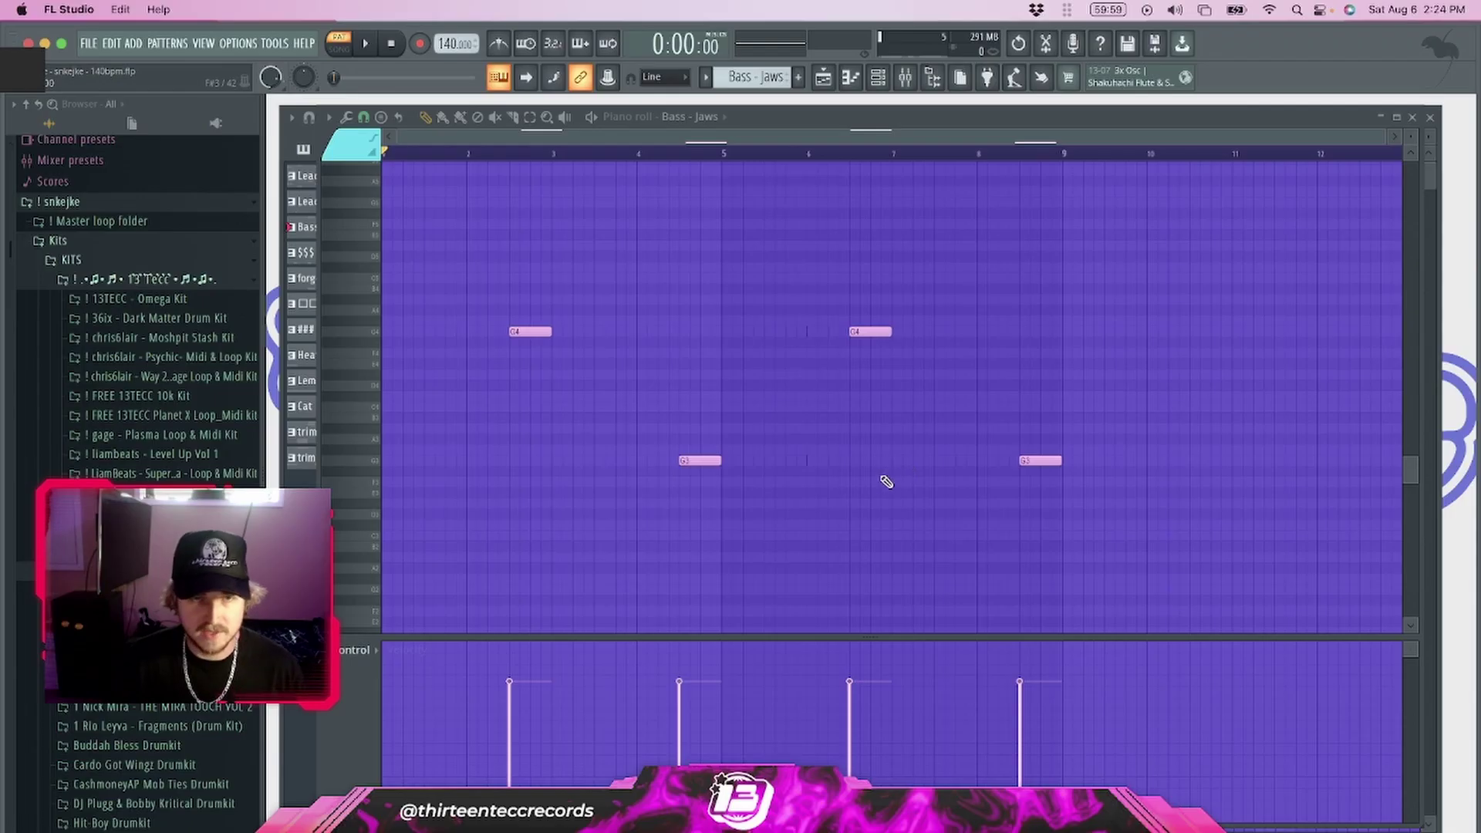
Close the Bass - Jaws piano roll, view the notes of the Lead - G@m3 pattern, and return to the playlist.
{"action": "left_click", "coordinate": [1429, 117]}
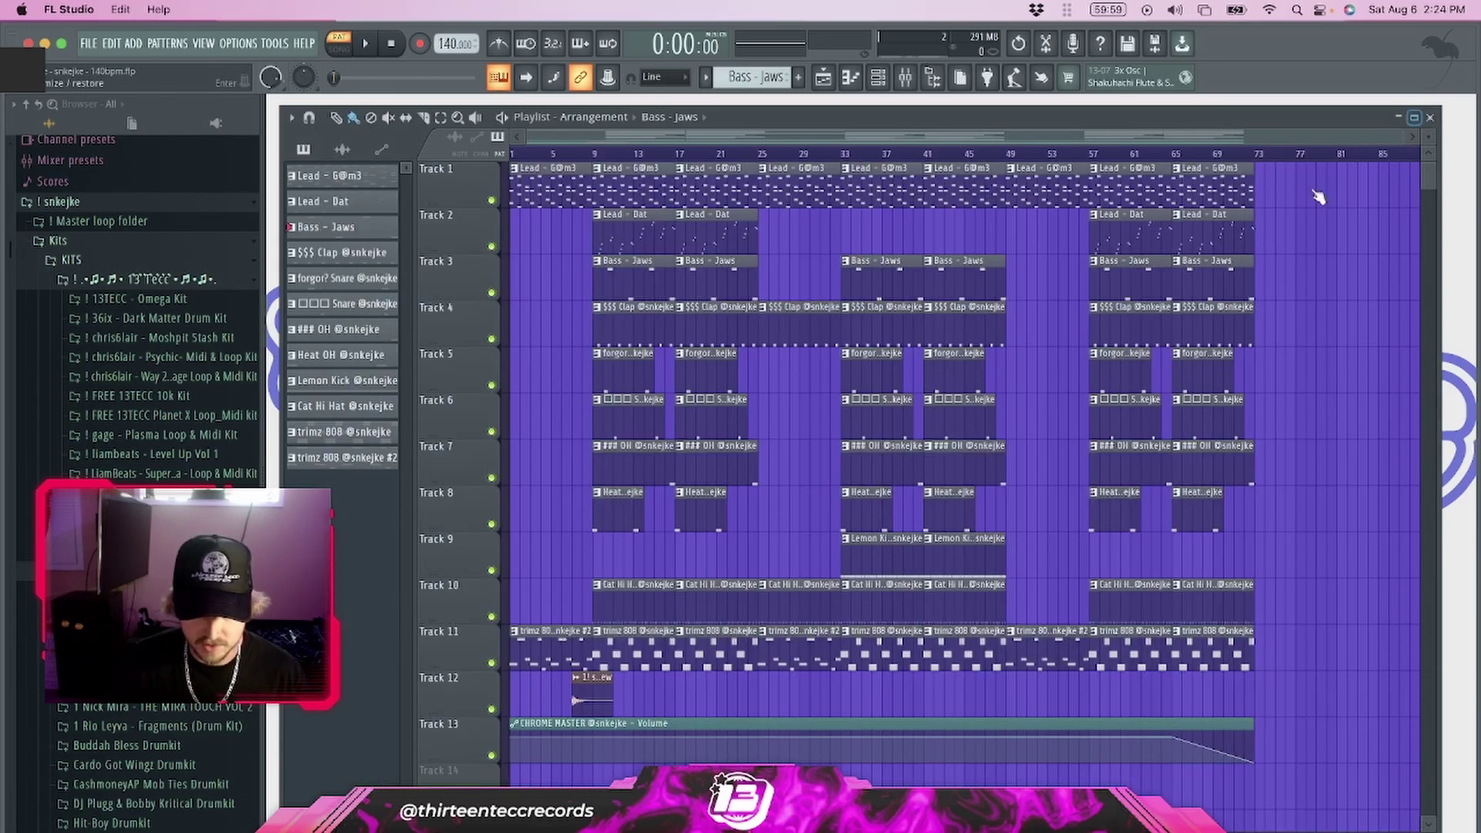
{"action": "left_click", "coordinate": [626, 185]}
{"action": "double_click", "coordinate": [627, 180]}
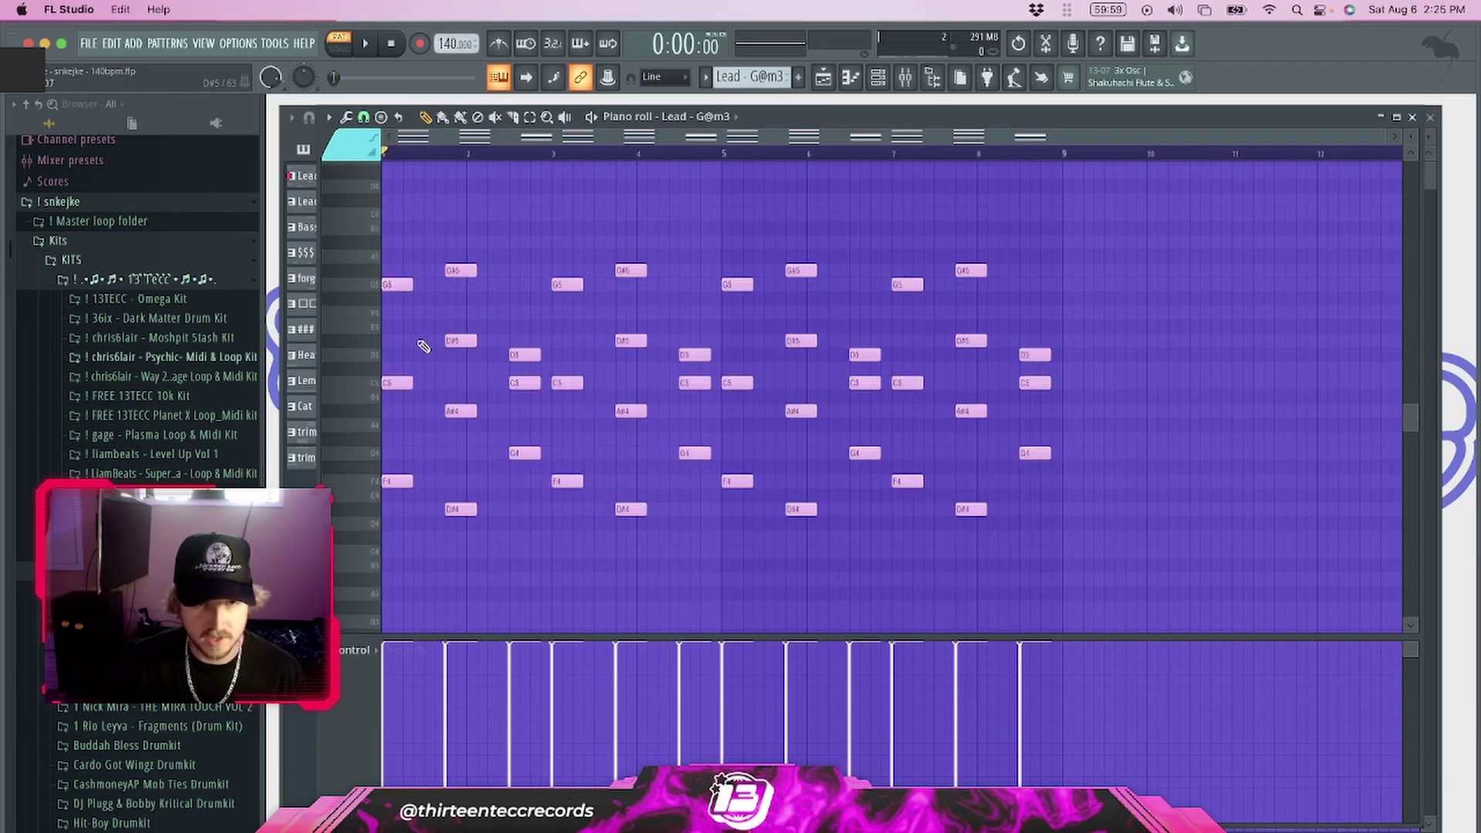
{"action": "key", "text": "Escape"}
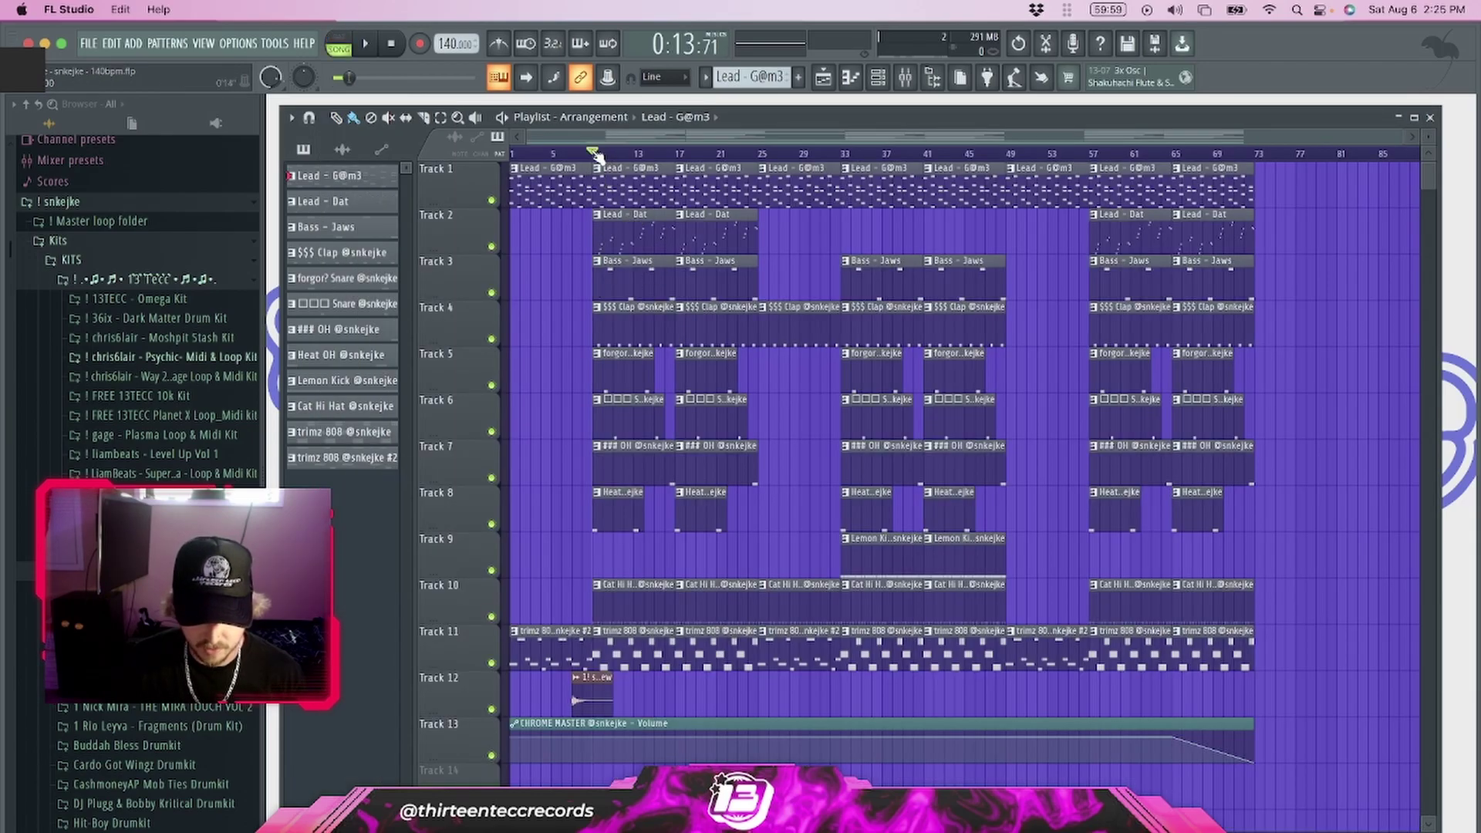
Isolate the three melodic tracks, Tracks 1 to 3, and play them together from bar 9.
{"action": "right_click", "coordinate": [491, 292]}
{"action": "left_click", "coordinate": [491, 246]}
{"action": "left_click", "coordinate": [491, 200]}
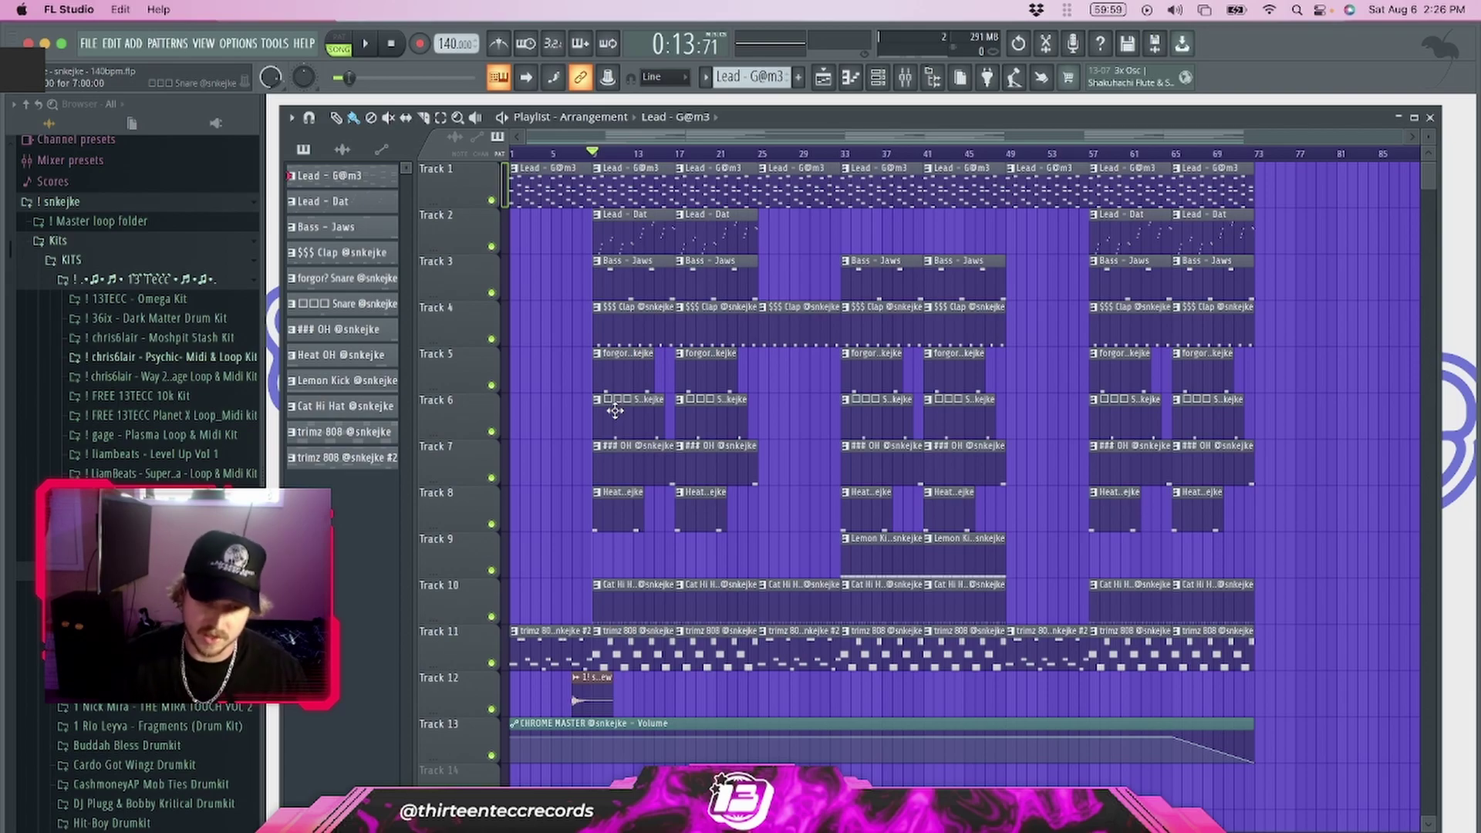
{"action": "key", "text": "space"}
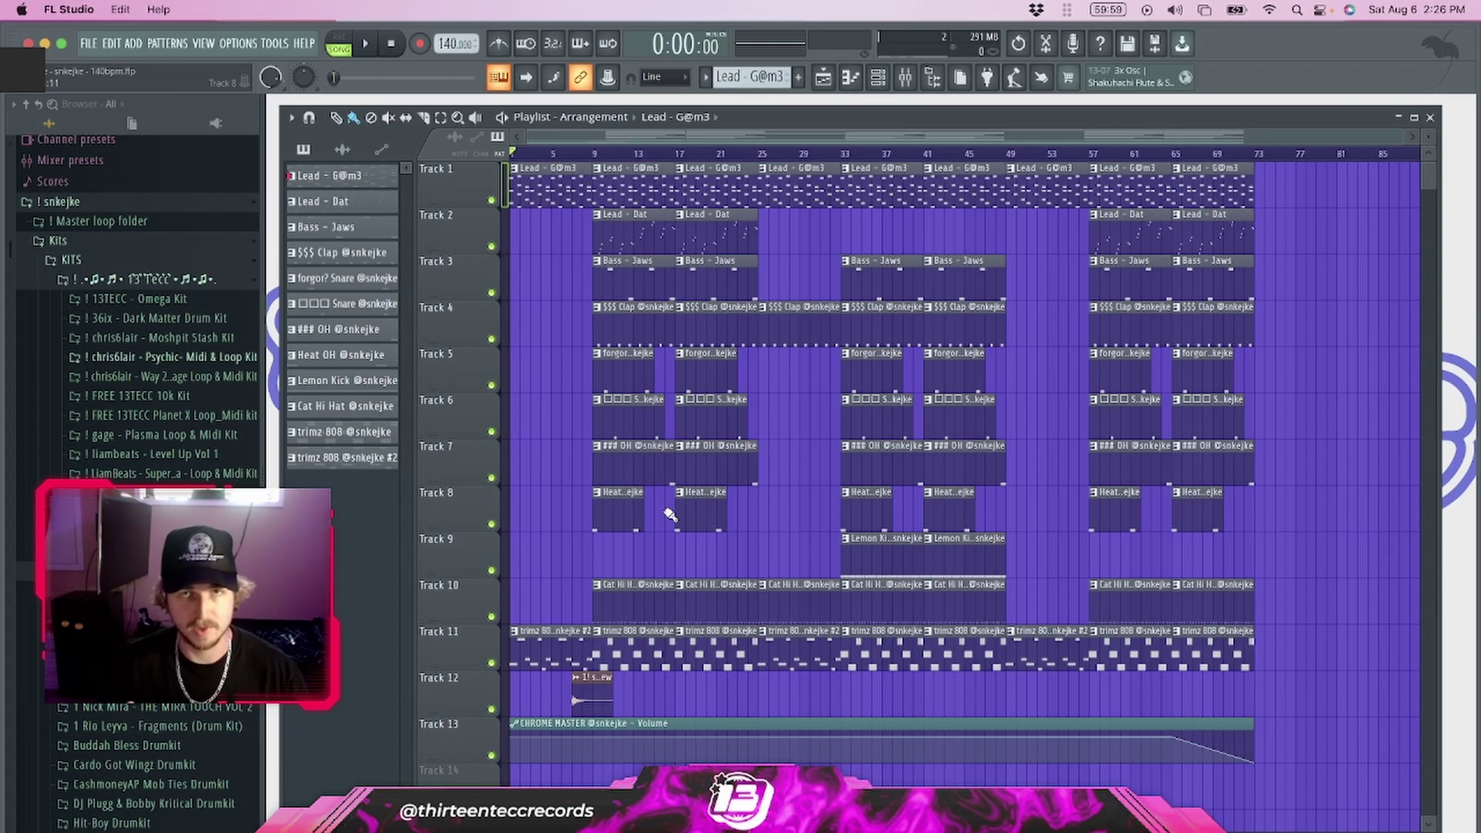
{"action": "double_click", "coordinate": [542, 642]}
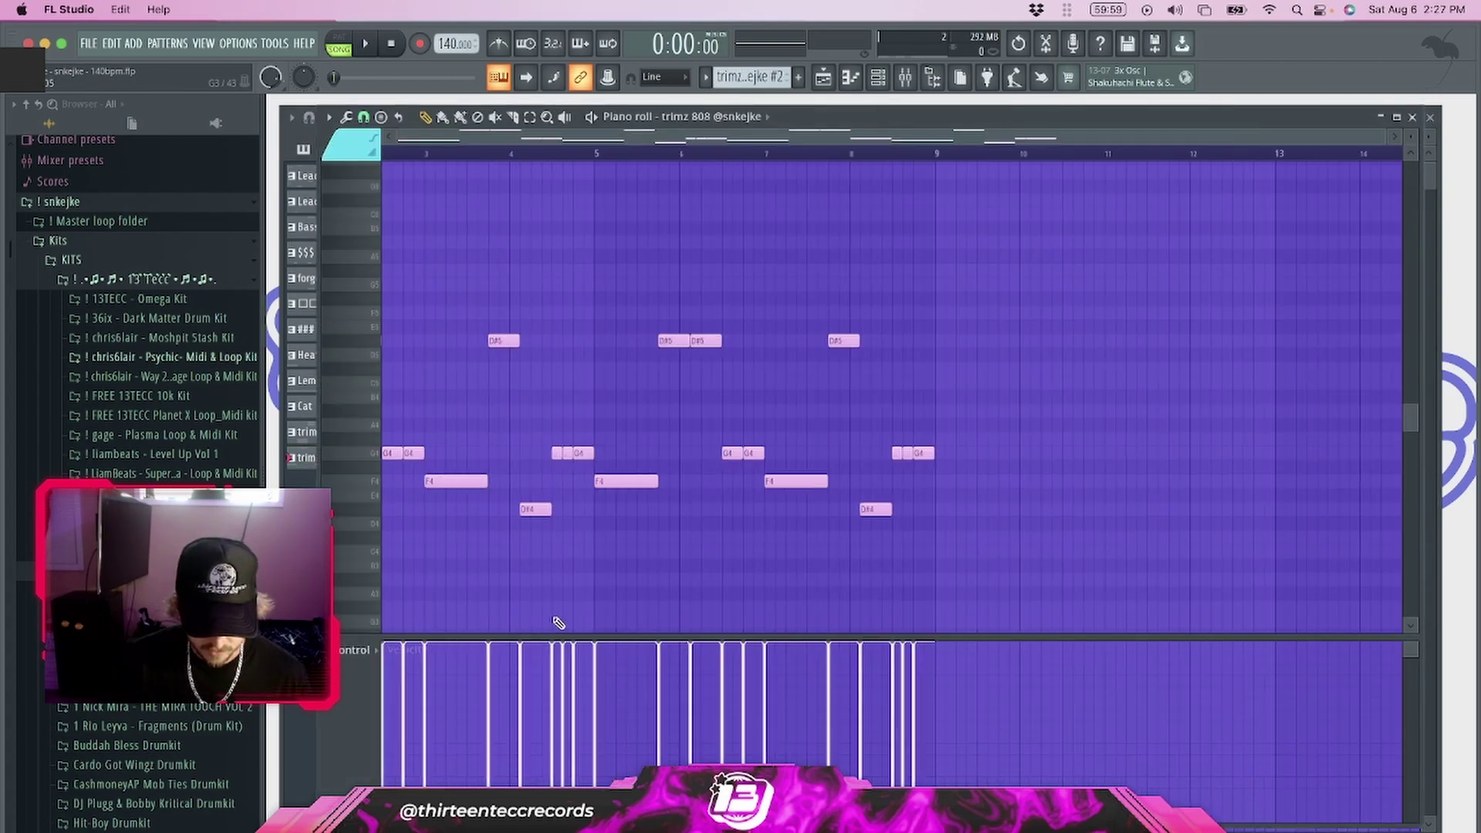
{"action": "key", "text": "F5"}
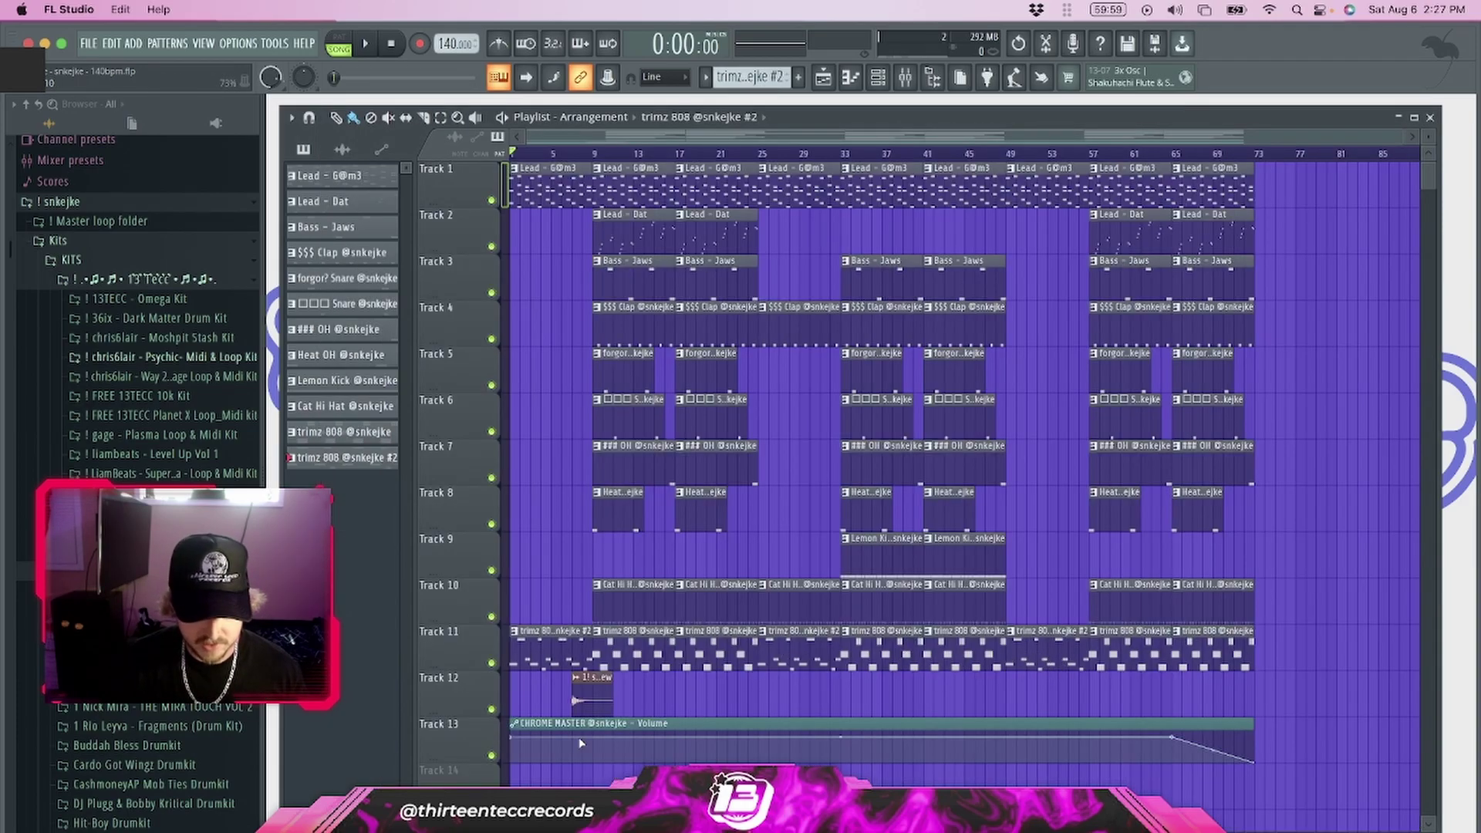
{"action": "double_click", "coordinate": [533, 641]}
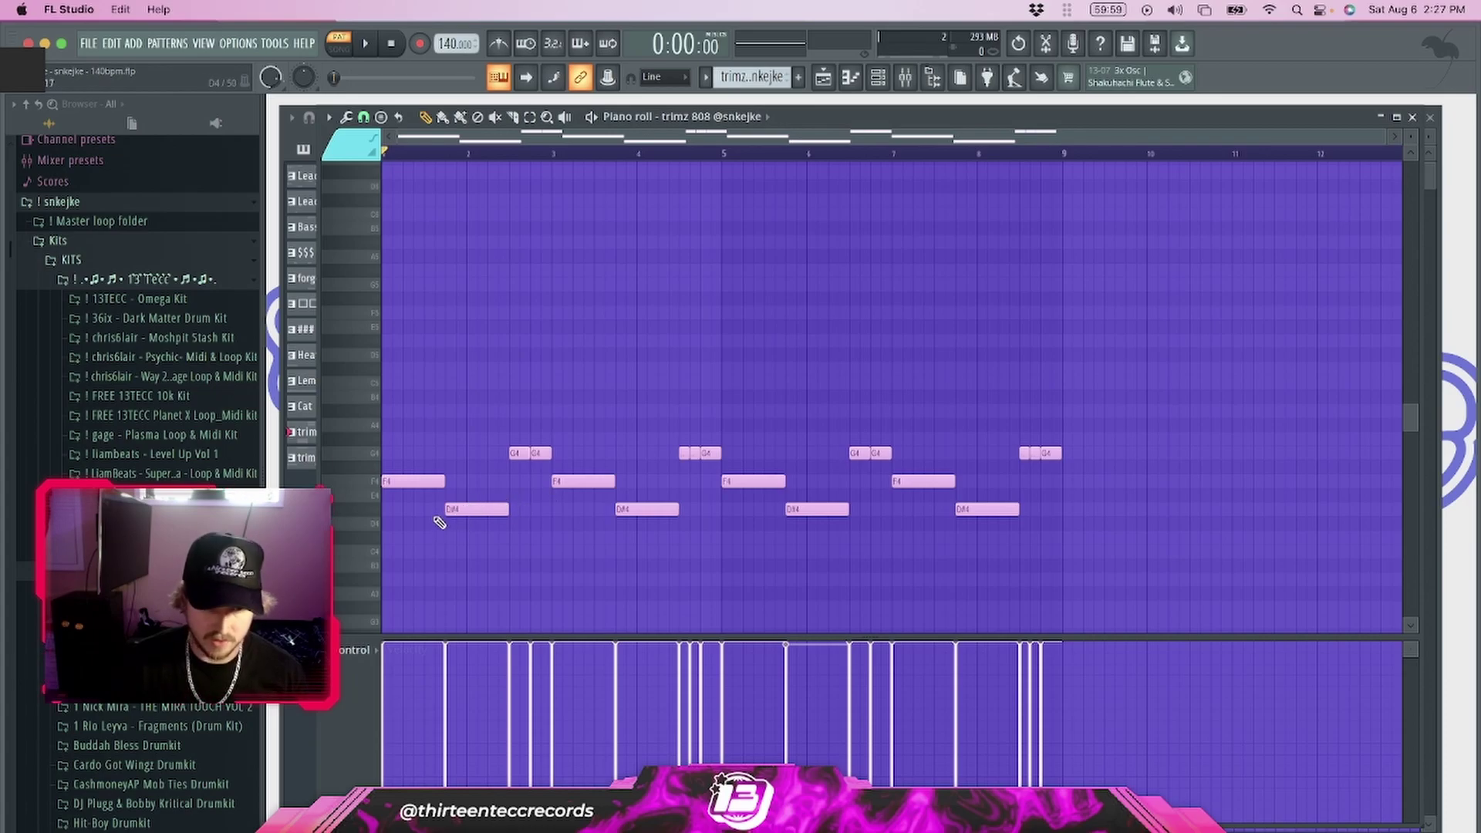
Transpose the four D#4 notes of the 808 pattern up one octave, slice the first one in half, and audition the result.
{"action": "left_click_drag", "start_coordinate": [437, 523], "coordinate": [1034, 520]}
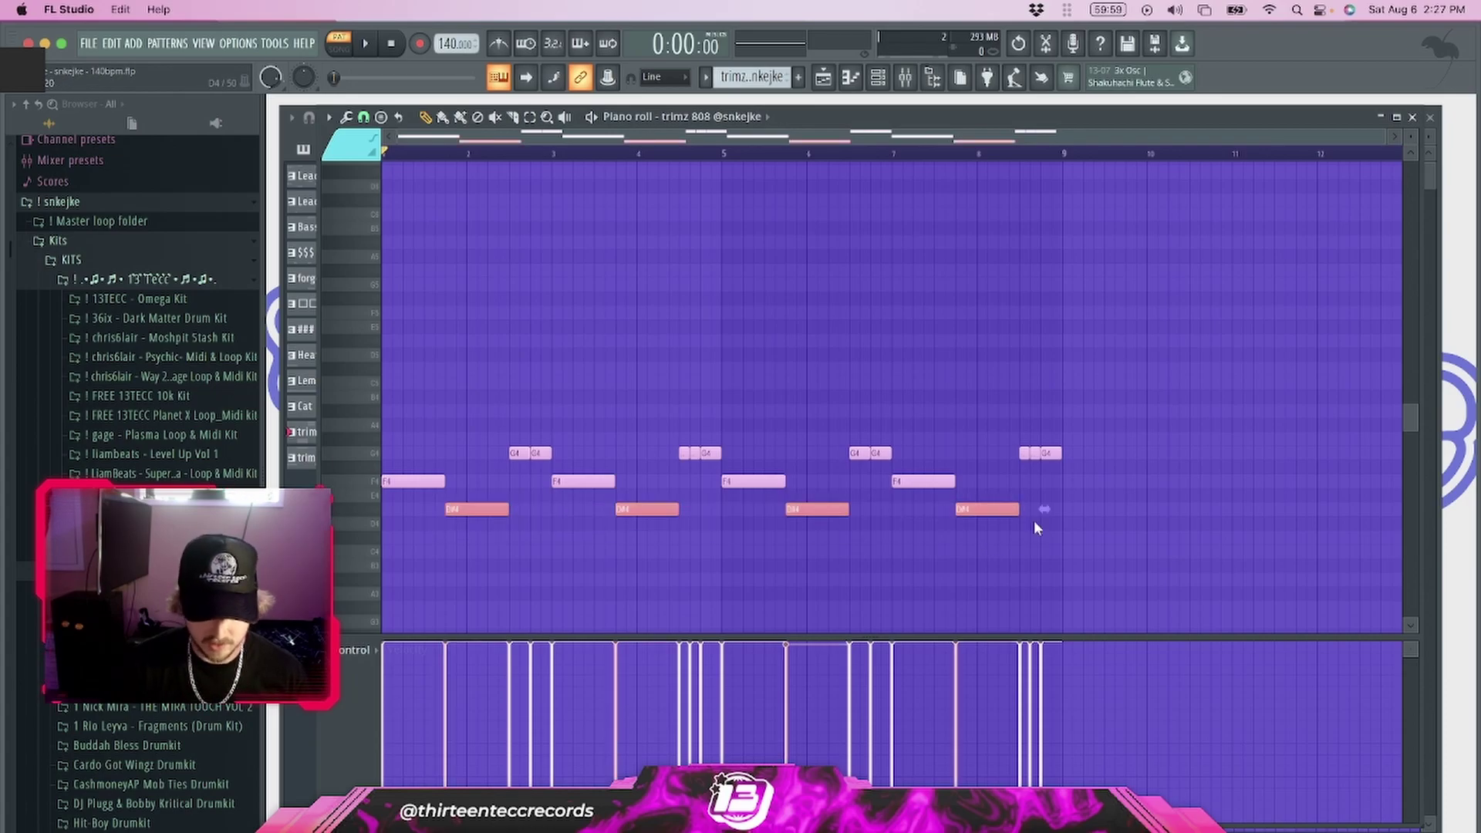
{"action": "key", "text": "ctrl+Up"}
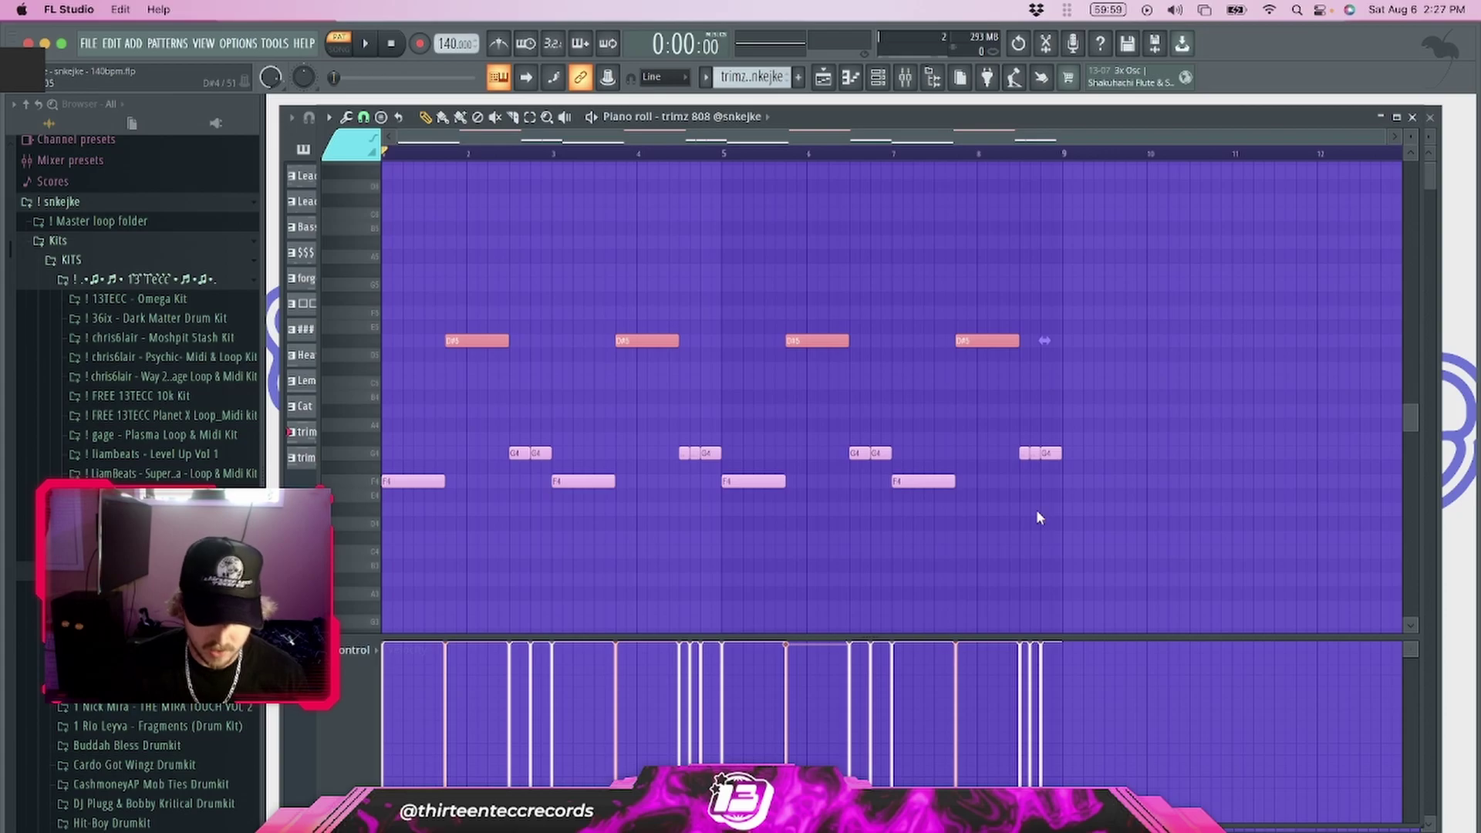
{"action": "left_click", "coordinate": [485, 405]}
{"action": "left_click", "coordinate": [513, 116]}
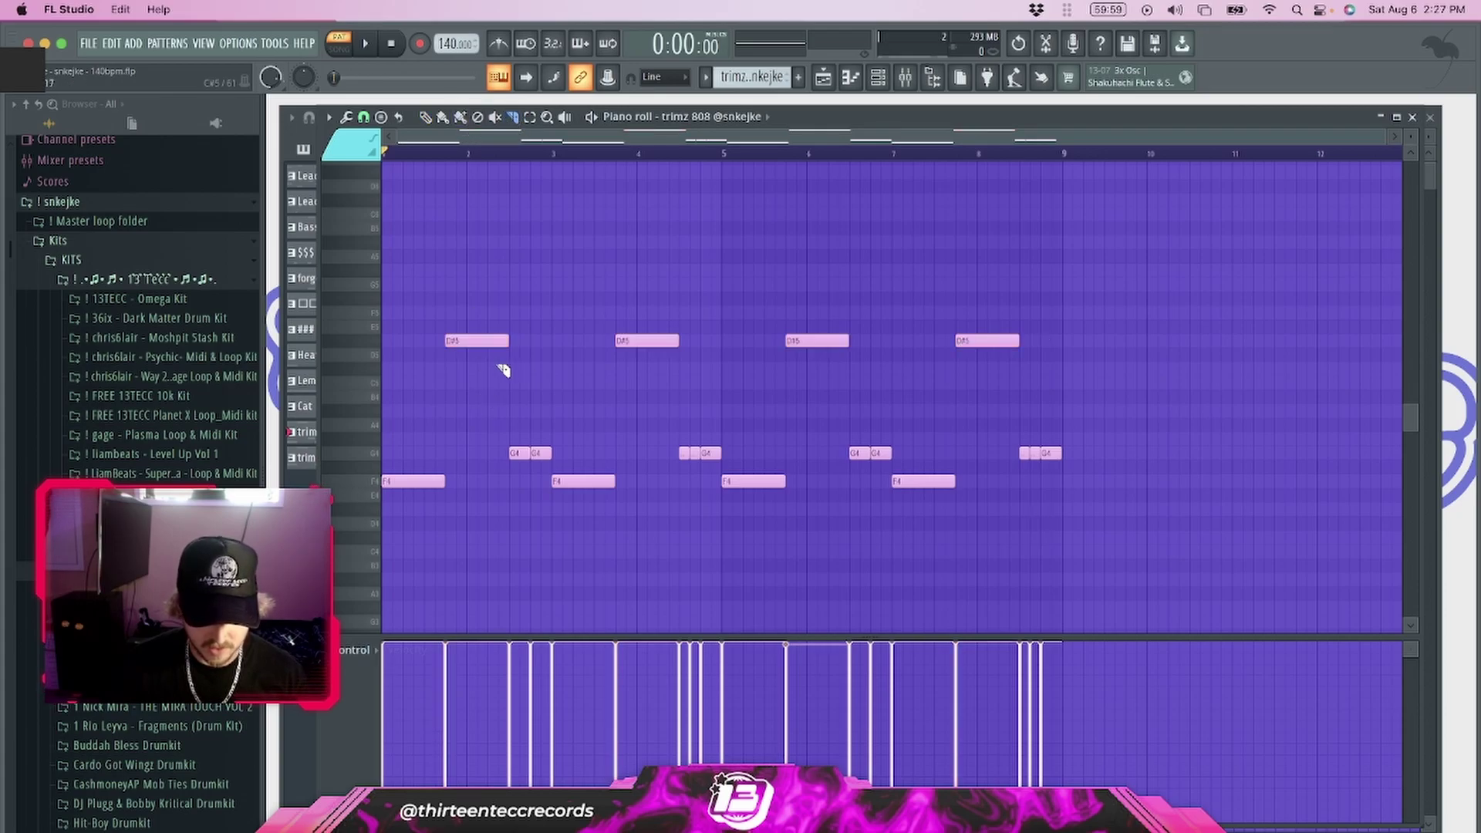
{"action": "left_click", "coordinate": [478, 340]}
{"action": "key", "text": "space"}
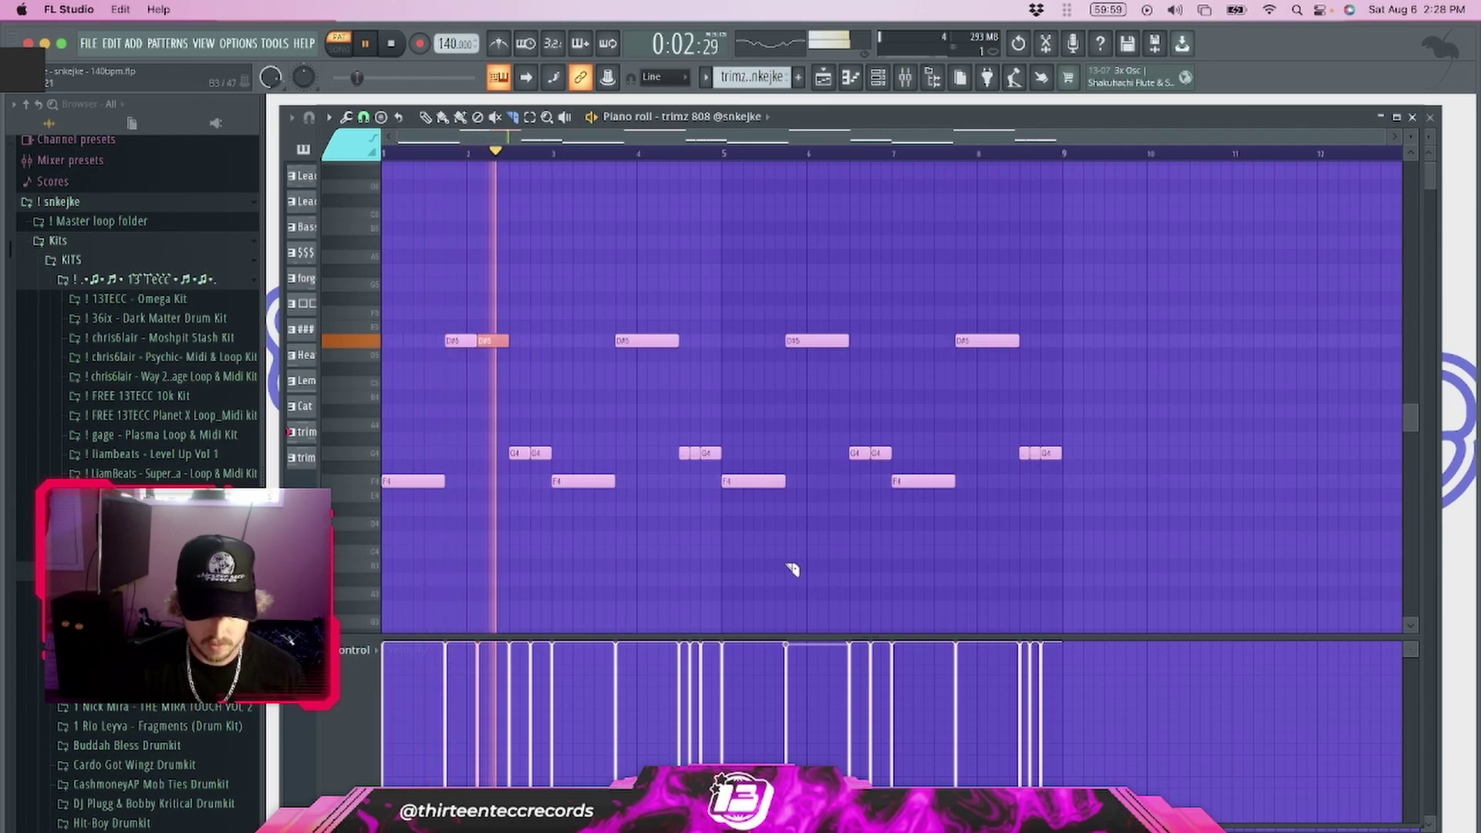
{"action": "key", "text": "space"}
Undo the slice and the octave transposition of the D#4 notes in the 808 pattern.
{"action": "key", "text": "alt+super+z"}
{"action": "key", "text": "alt+super+z"}
{"action": "key", "text": "alt+super+z"}
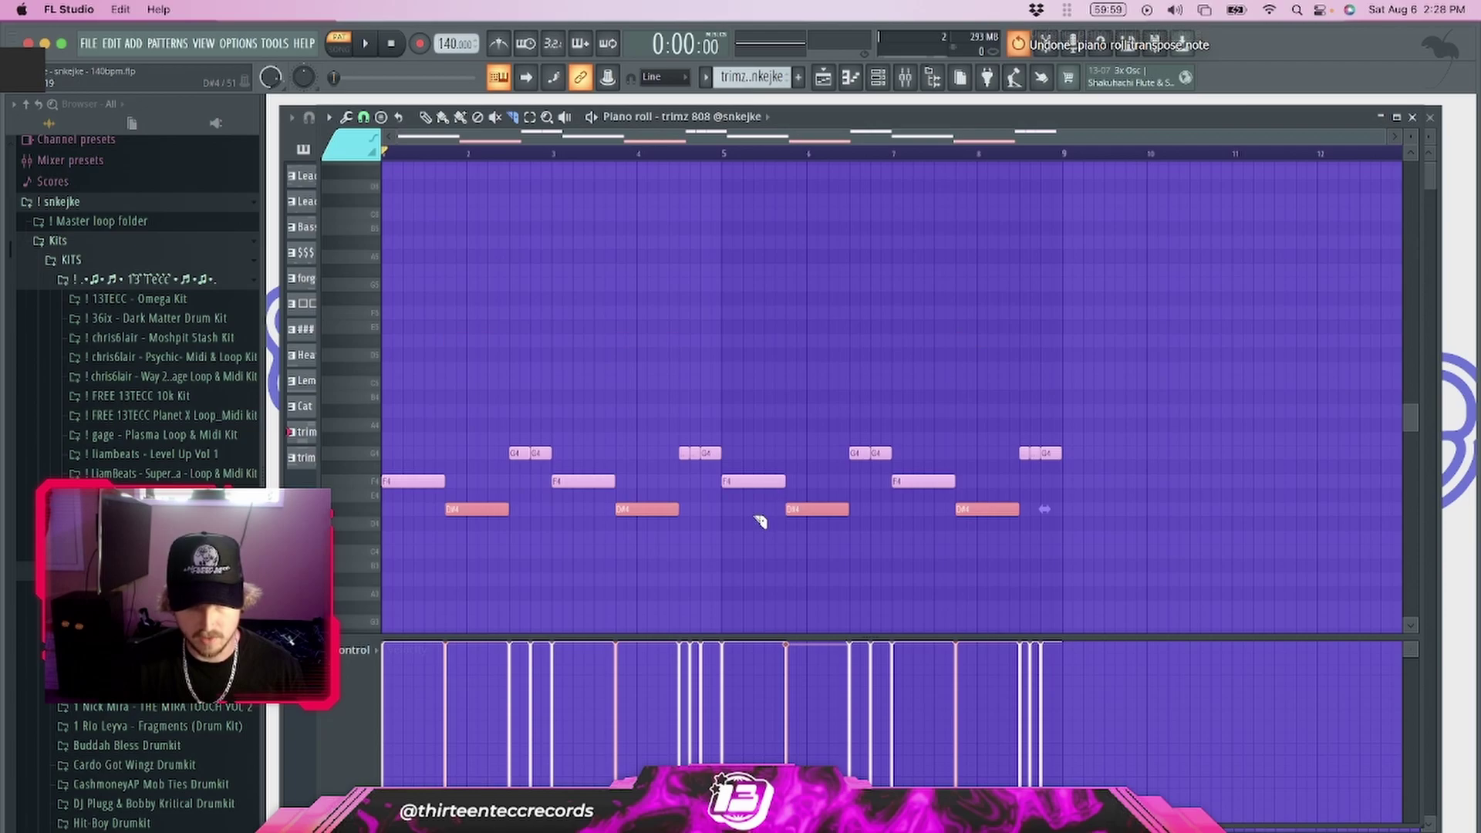
{"action": "key", "text": "shift+super+z"}
{"action": "key", "text": "shift+super+z"}
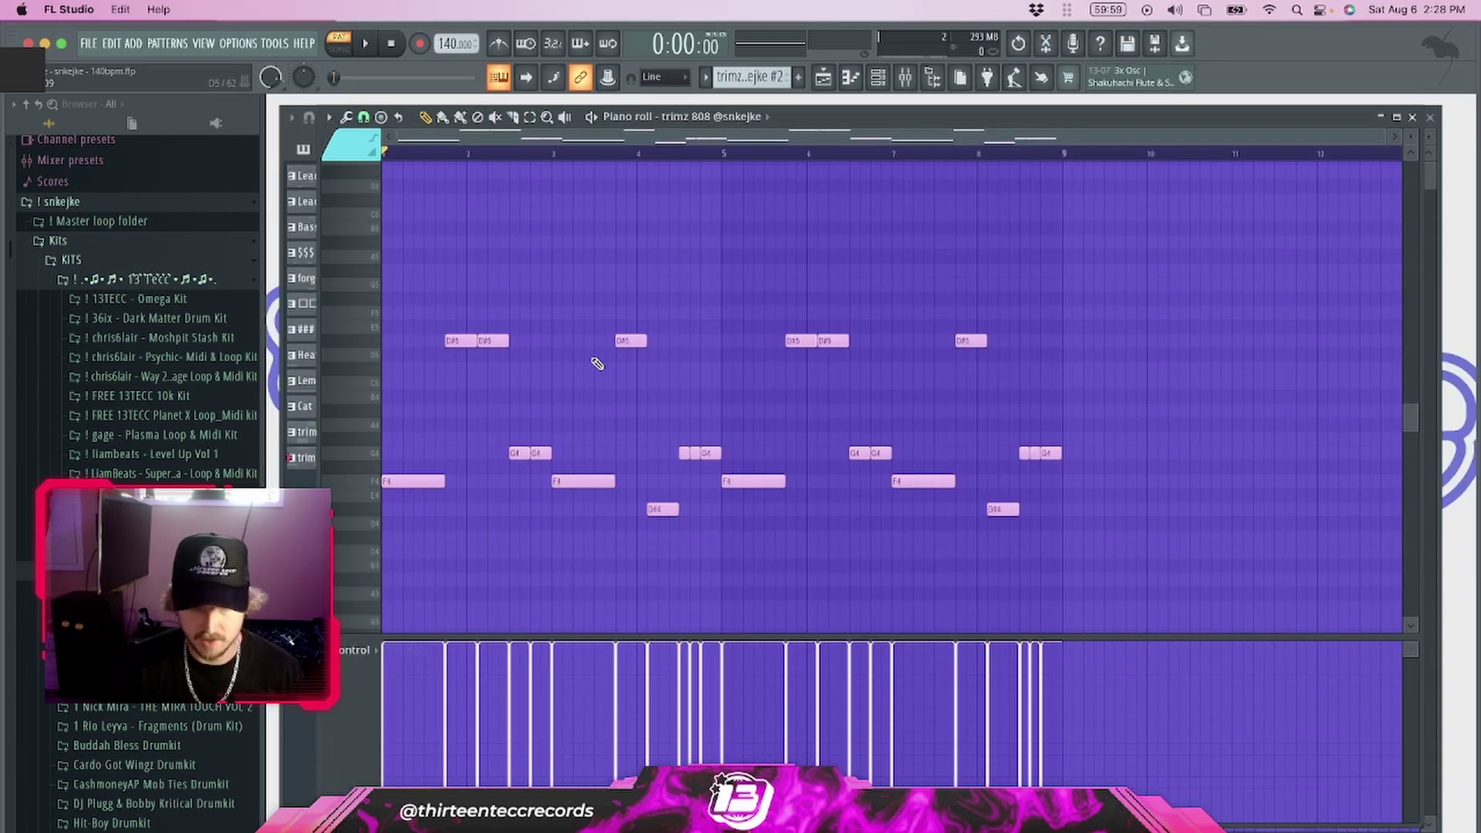
{"action": "left_click", "coordinate": [631, 340]}
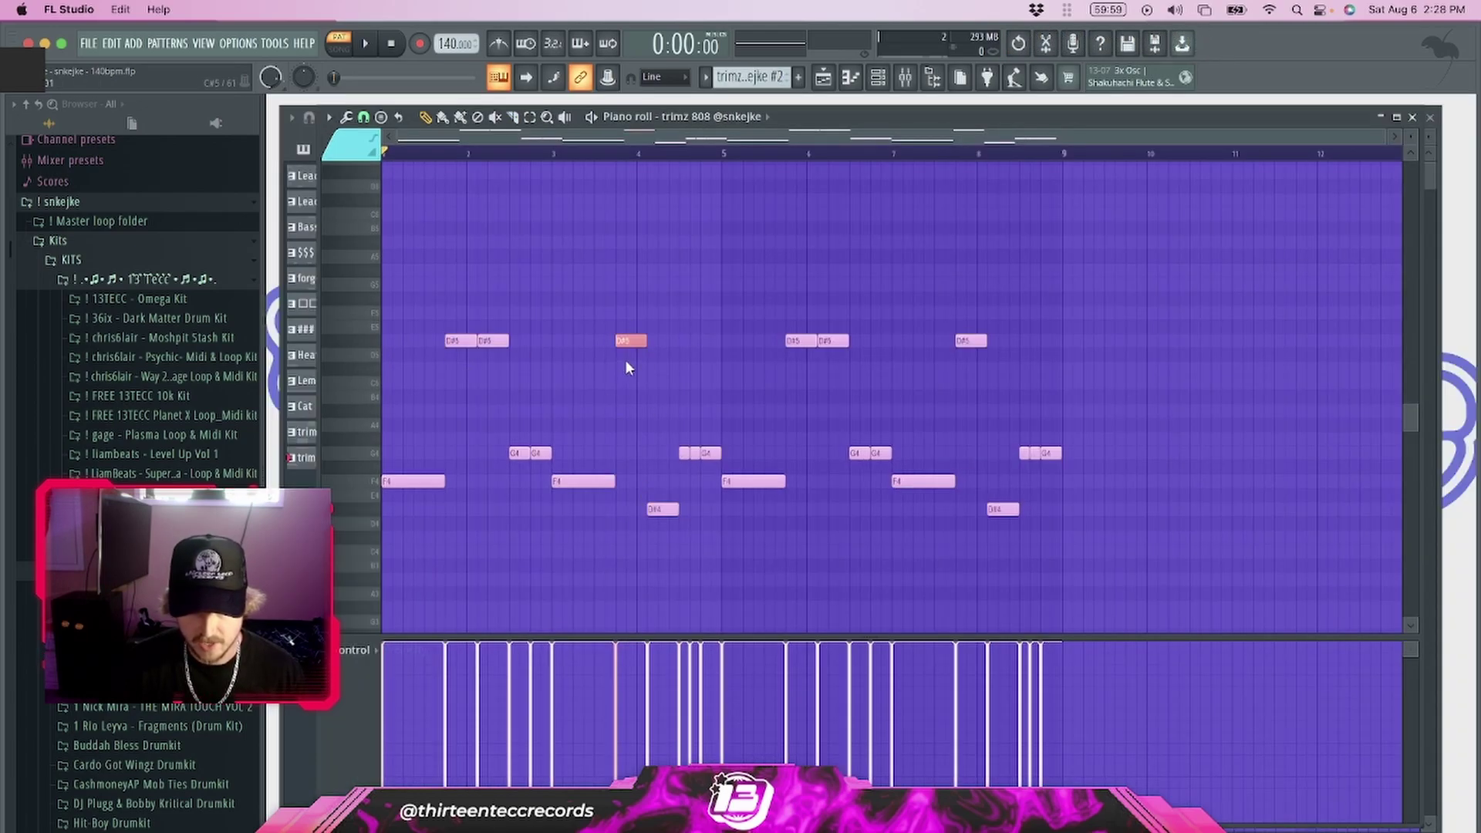
{"action": "mouse_move", "coordinate": [628, 321]}
{"action": "left_mouse_down"}
{"action": "mouse_move", "coordinate": [633, 369]}
{"action": "mouse_move", "coordinate": [634, 328]}
{"action": "mouse_move", "coordinate": [631, 355]}
{"action": "left_mouse_up"}
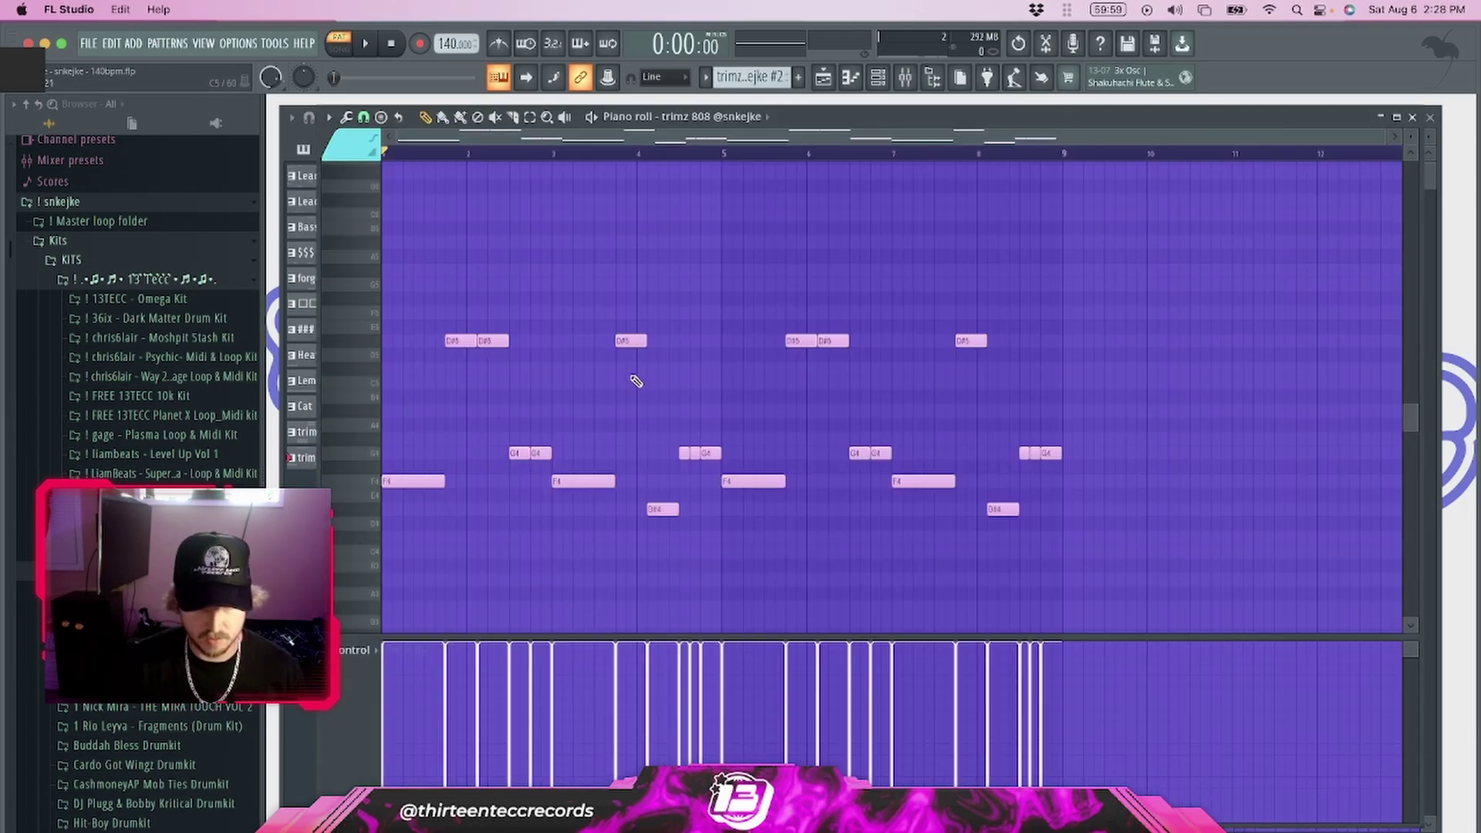
{"action": "left_click", "coordinate": [1411, 117]}
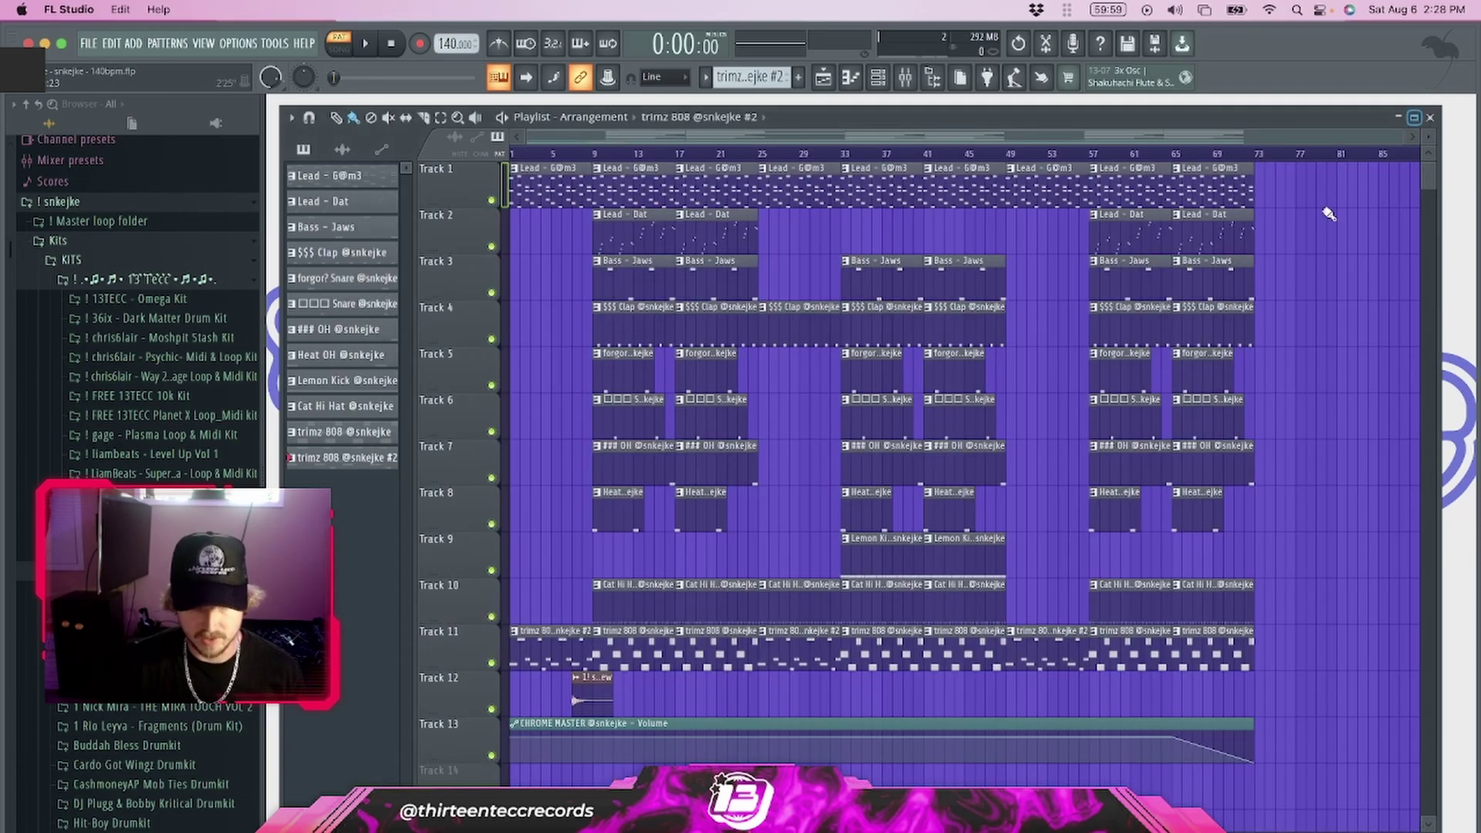
{"action": "double_click", "coordinate": [623, 651]}
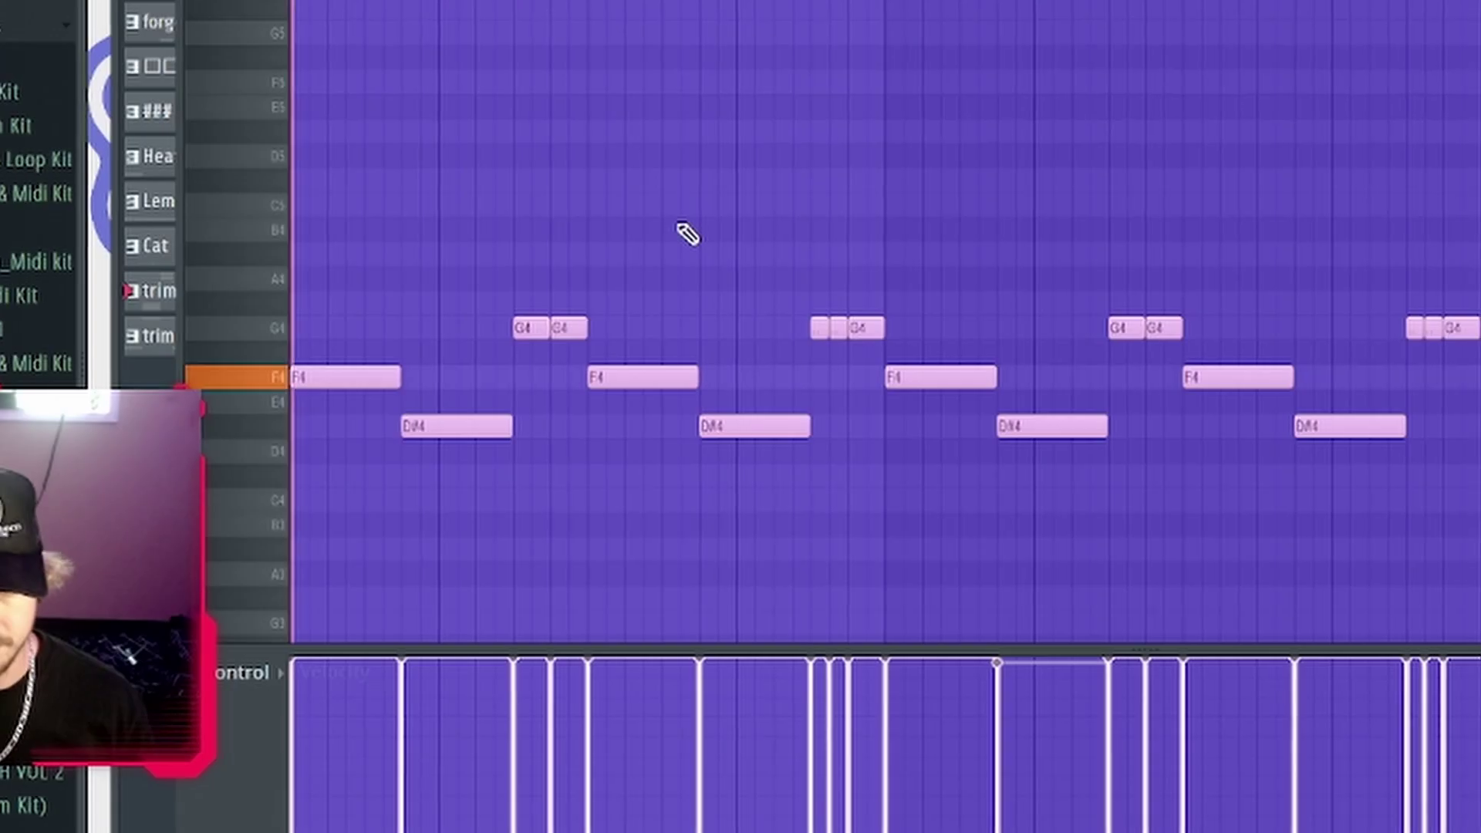
{"action": "key", "text": "space"}
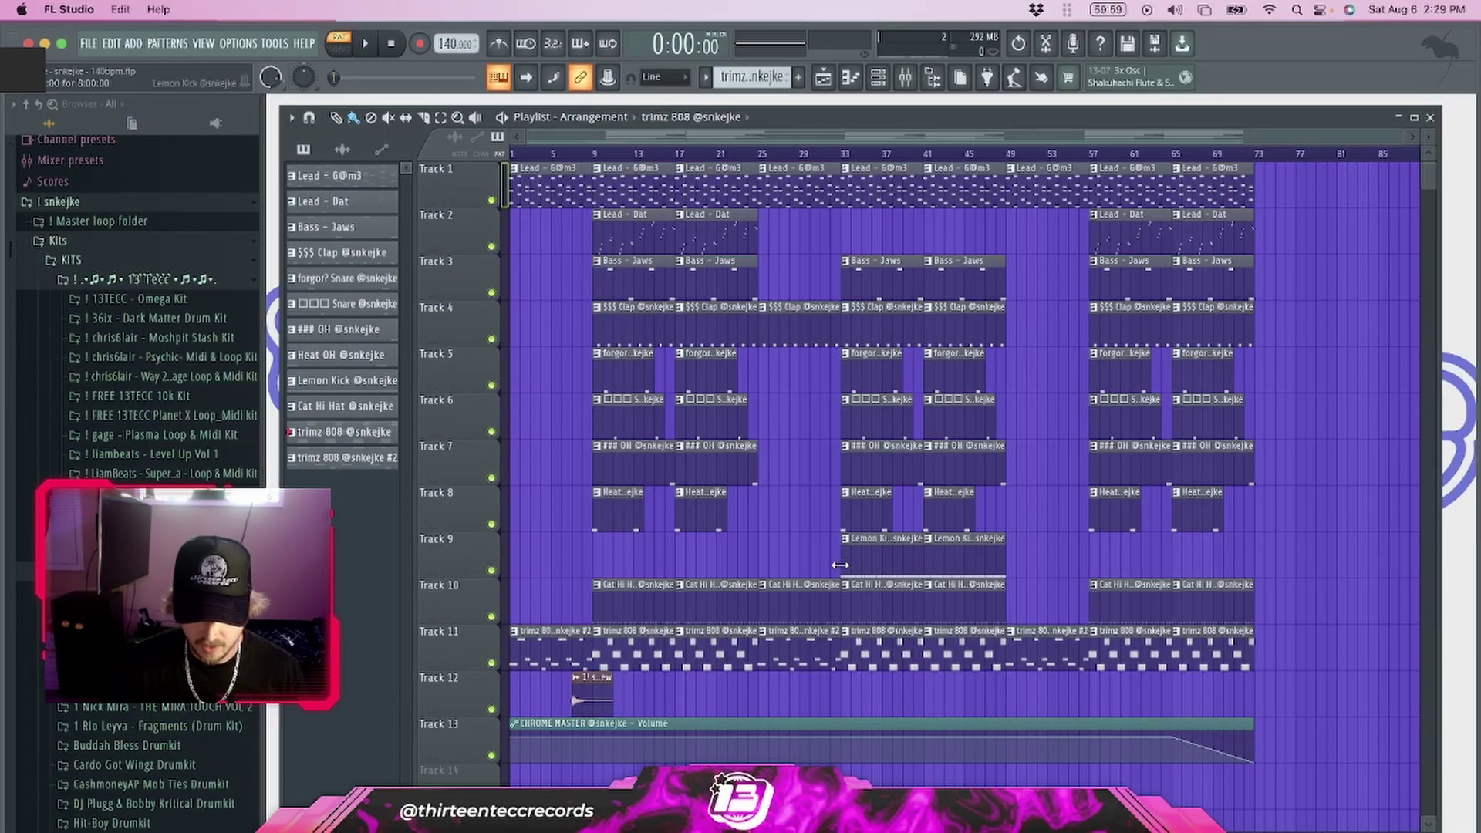
Open the Lemon Kick pattern from Track 9 in the piano roll, play its notes, and return to the playlist.
{"action": "left_click", "coordinate": [843, 153]}
{"action": "double_click", "coordinate": [883, 543]}
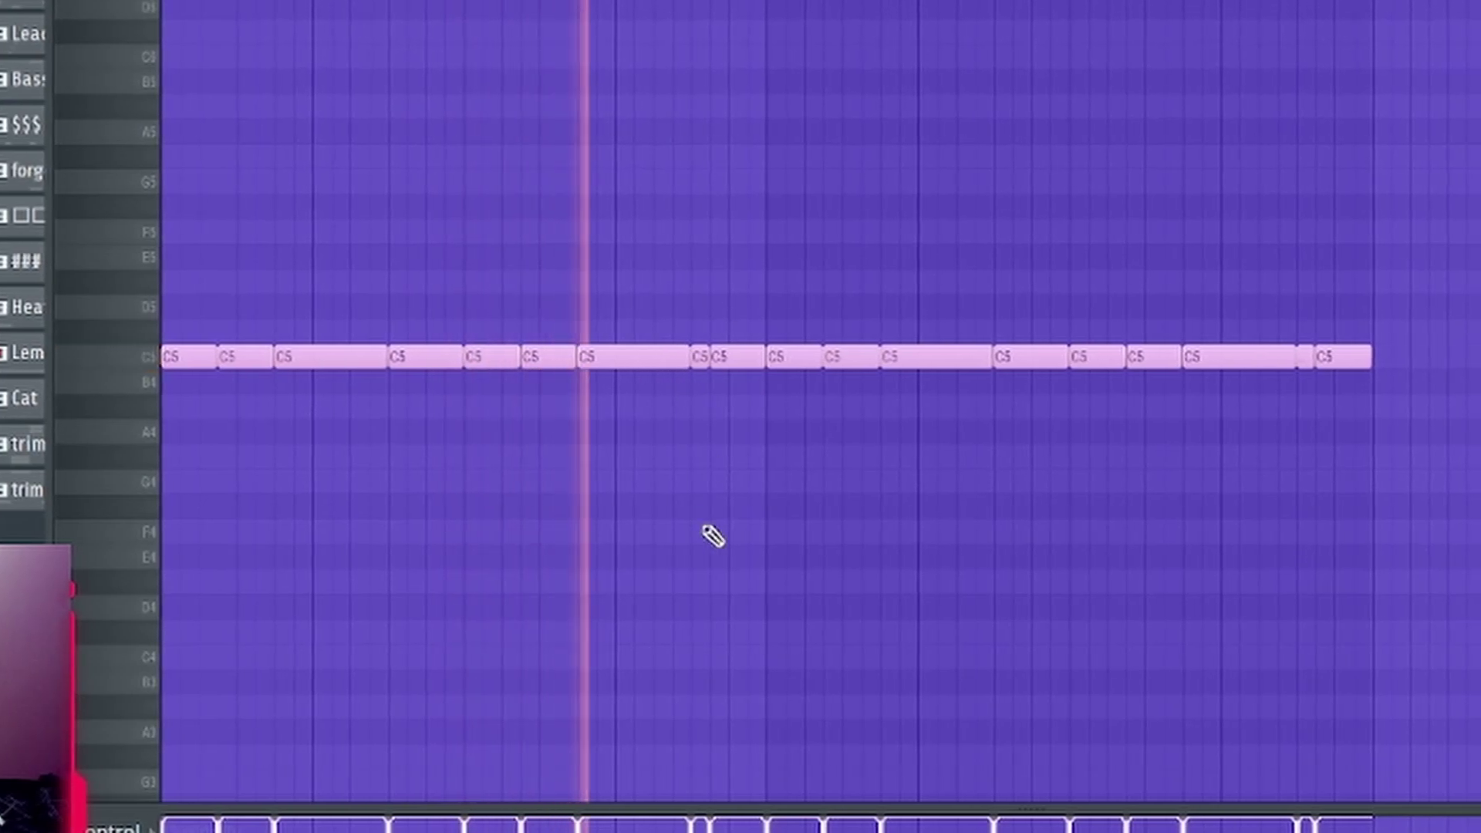
{"action": "key", "text": "space"}
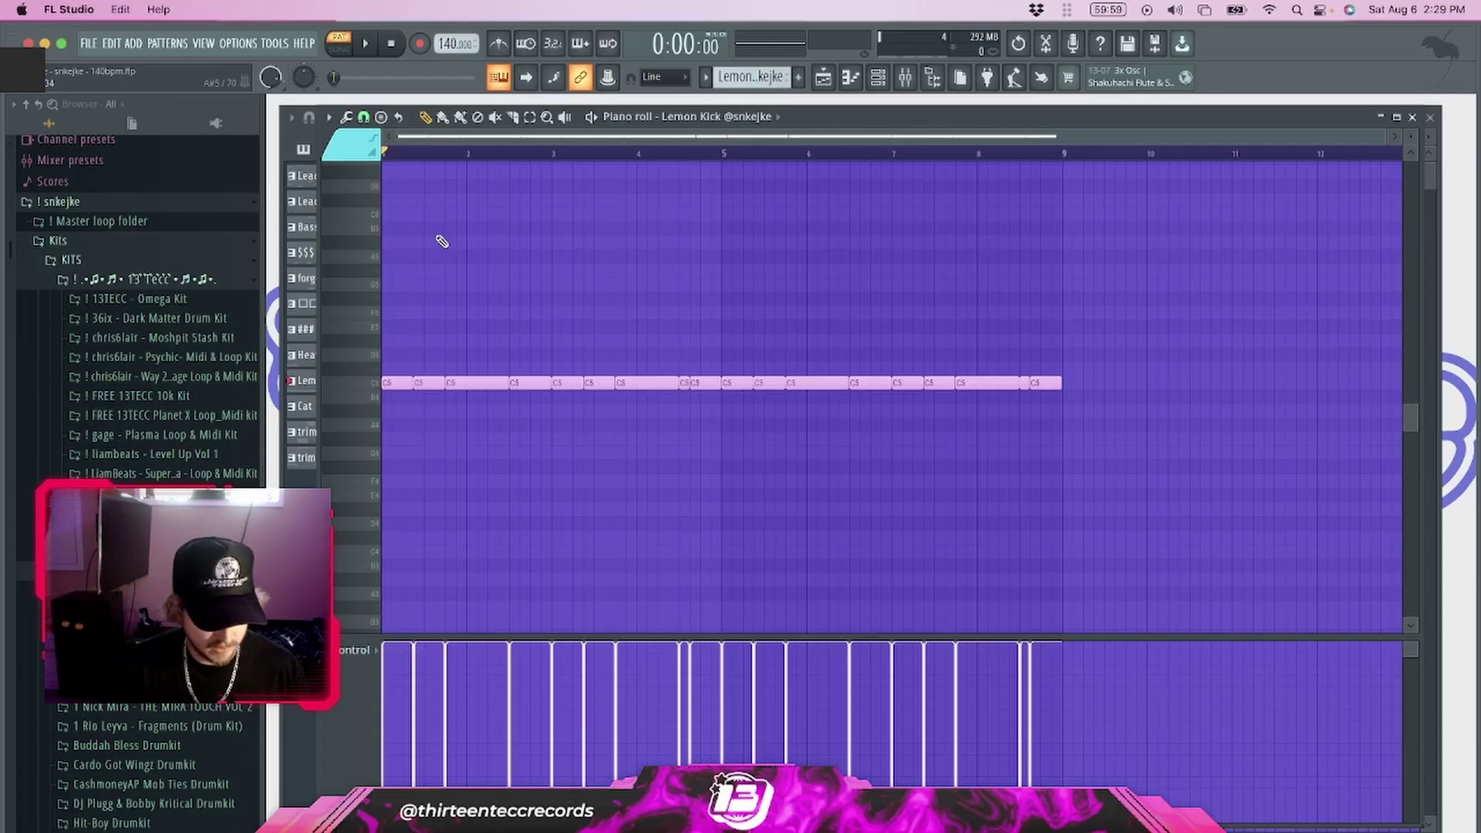
{"action": "key", "text": "F5"}
{"action": "left_click_drag", "start_coordinate": [540, 638], "coordinate": [536, 674]}
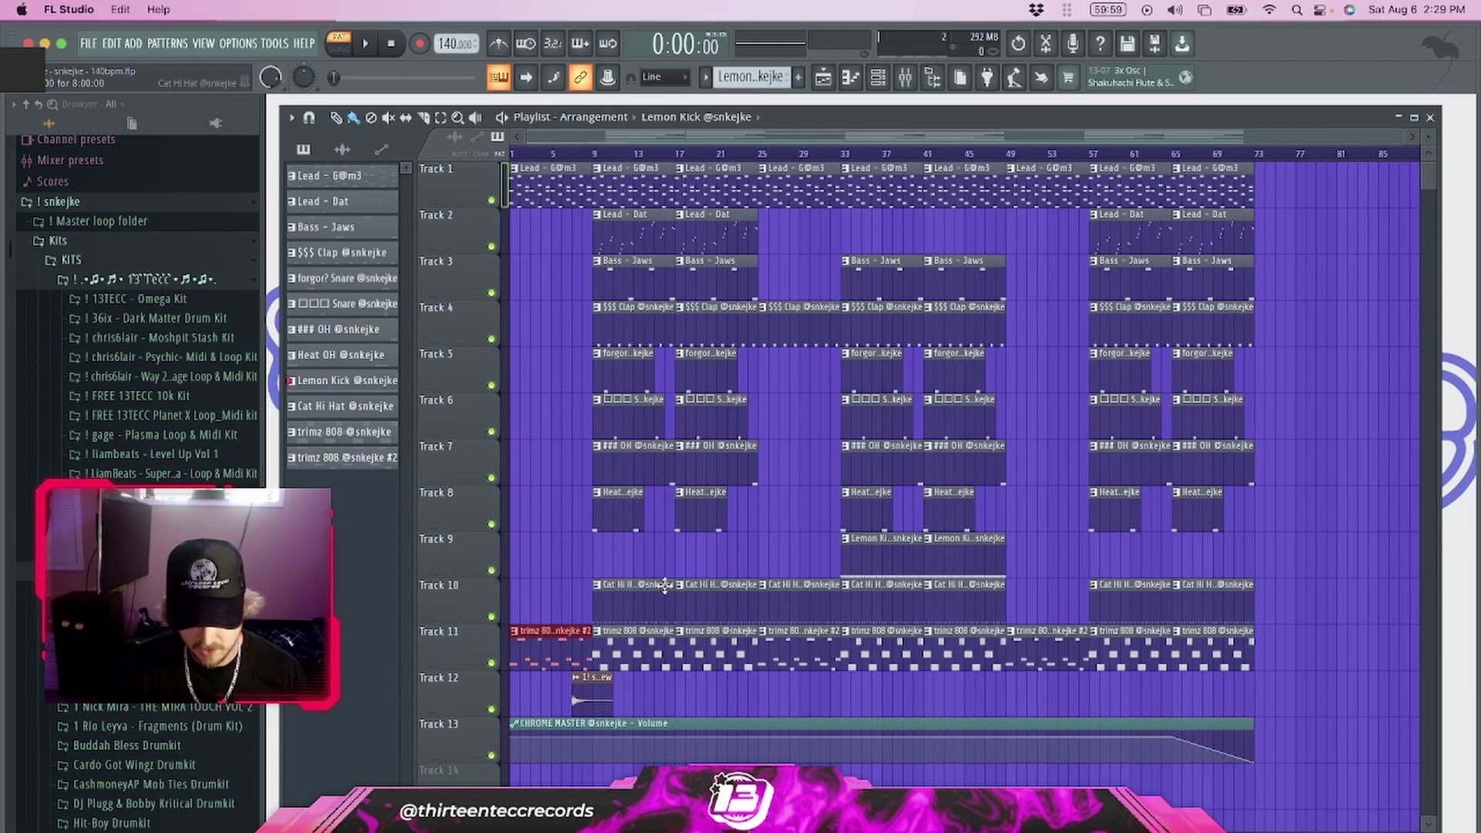
{"action": "left_click_drag", "start_coordinate": [1021, 553], "coordinate": [804, 552]}
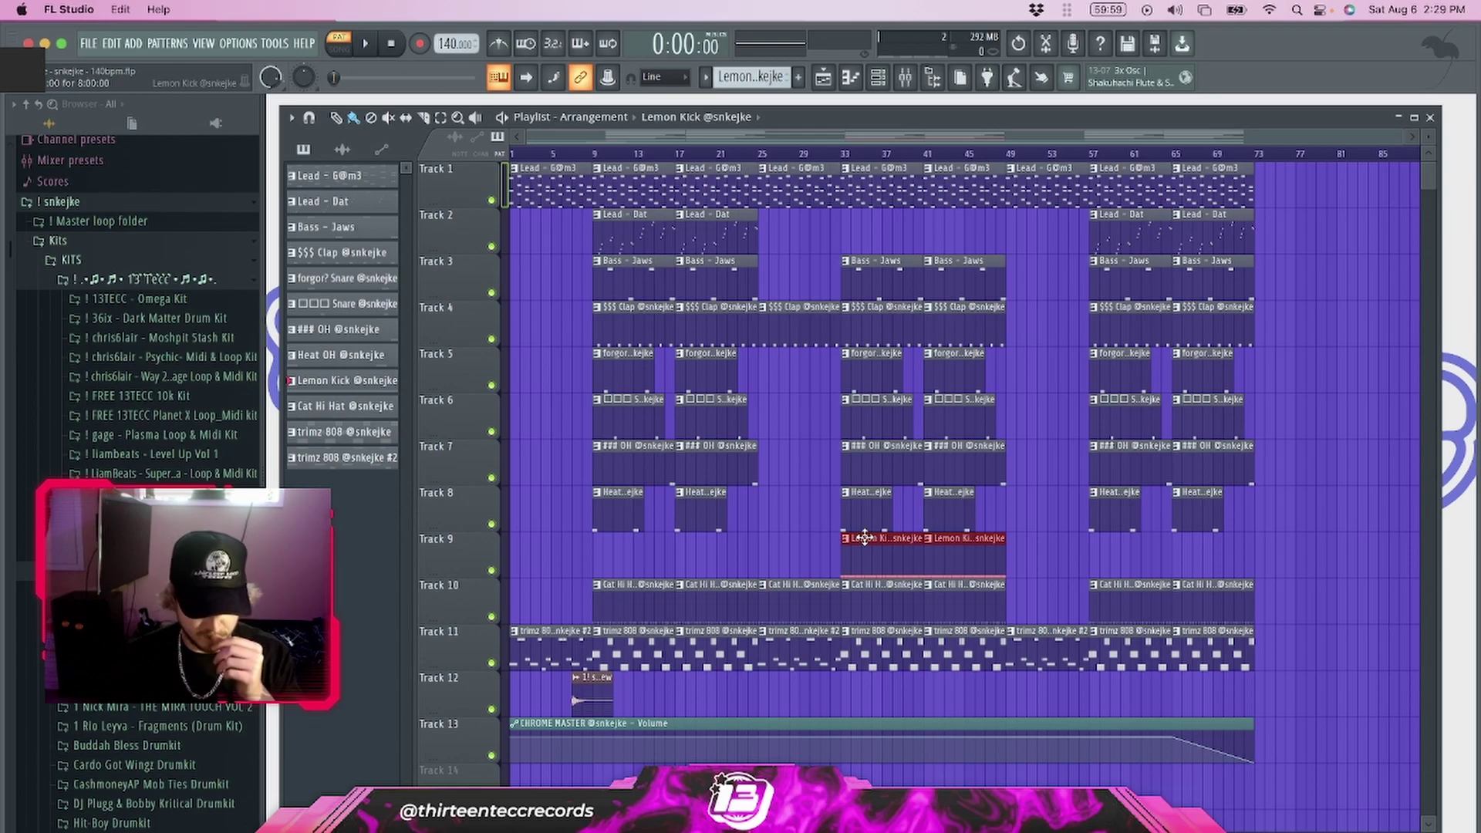
{"action": "left_click", "coordinate": [795, 554]}
Review the Heat OH and ### OH patterns in the piano roll, playing their open-hat notes.
{"action": "double_click", "coordinate": [867, 511]}
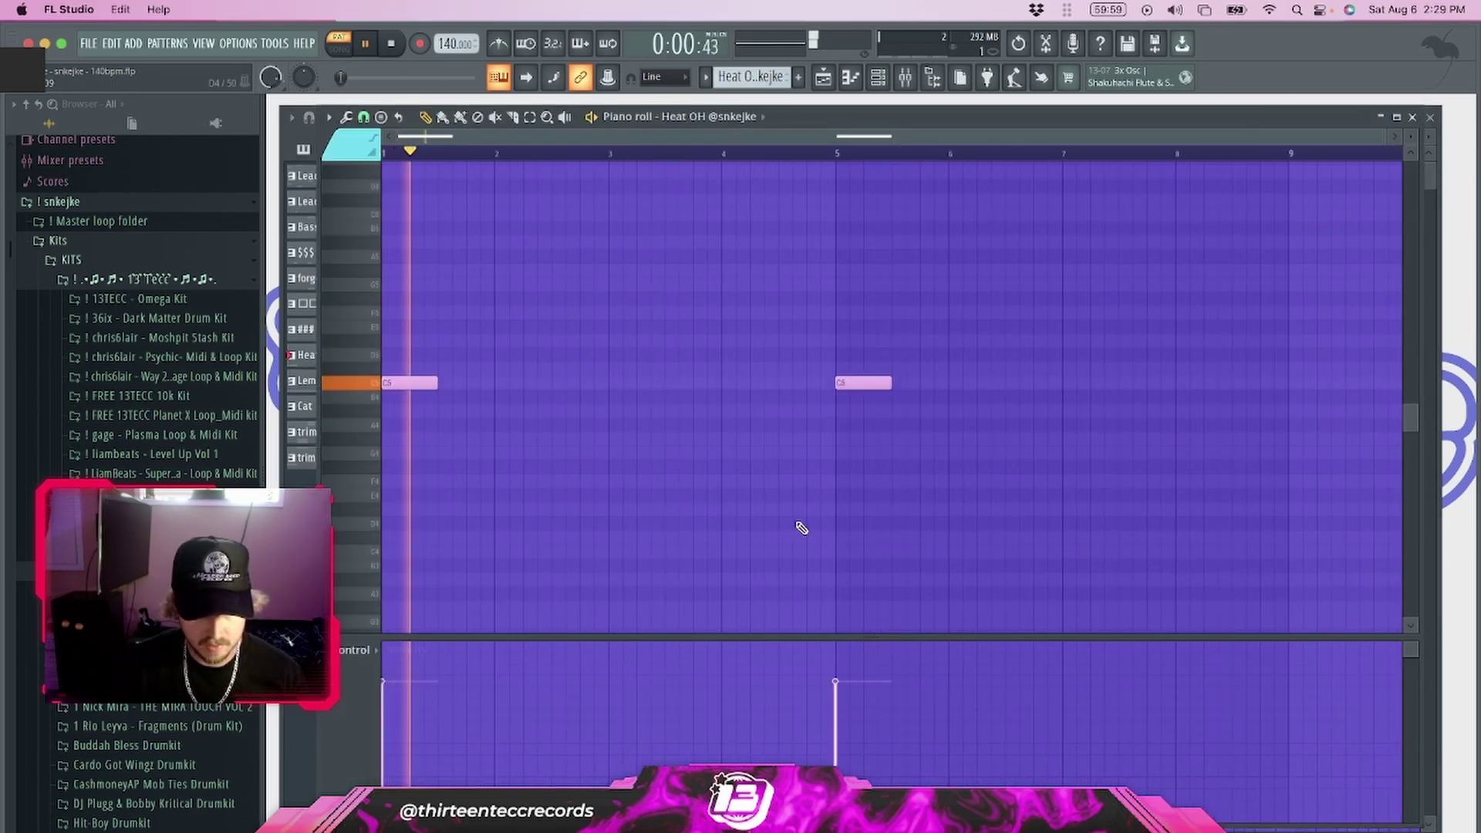
{"action": "key", "text": "F5"}
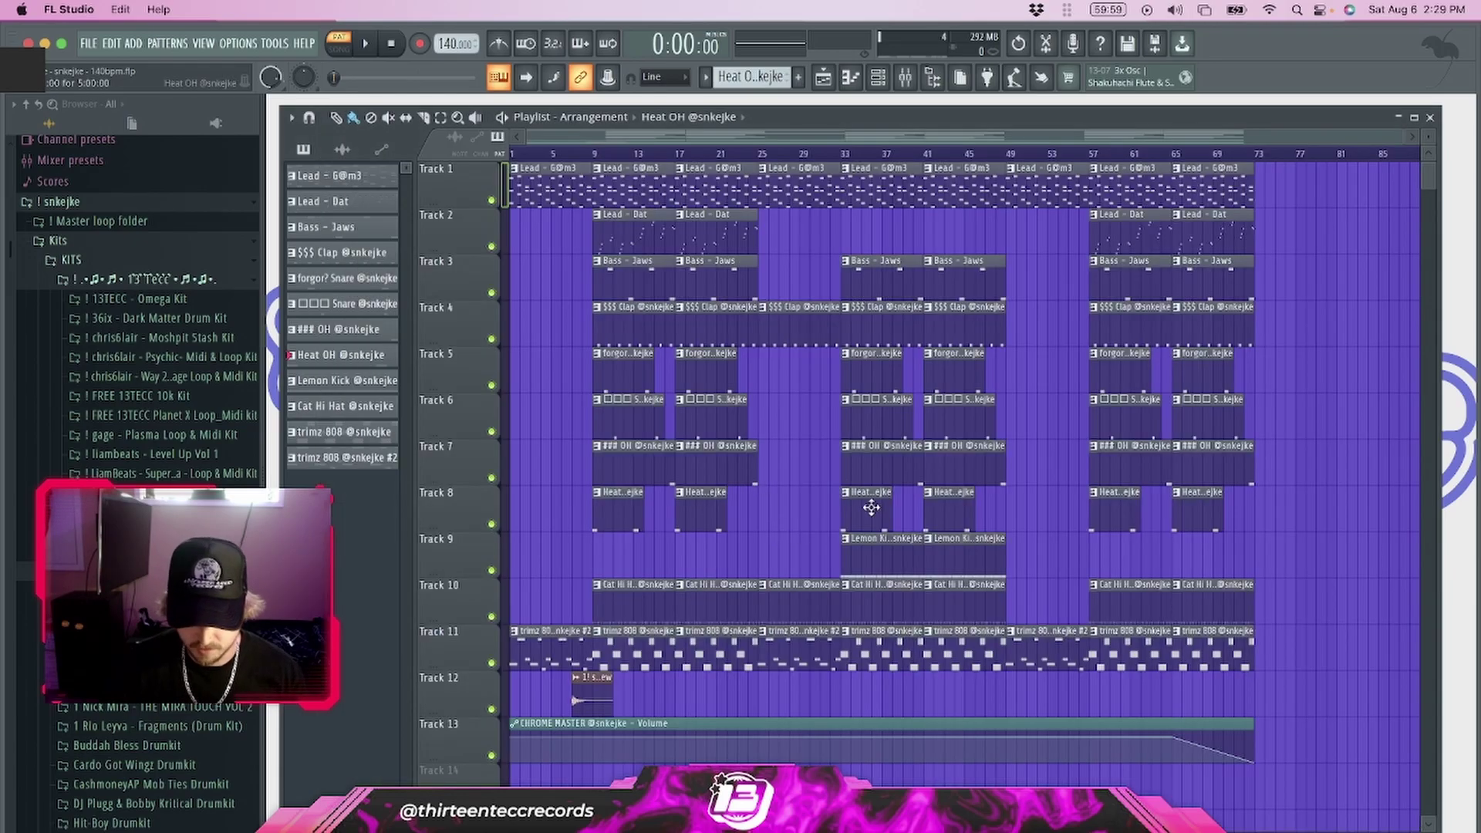
{"action": "double_click", "coordinate": [869, 455]}
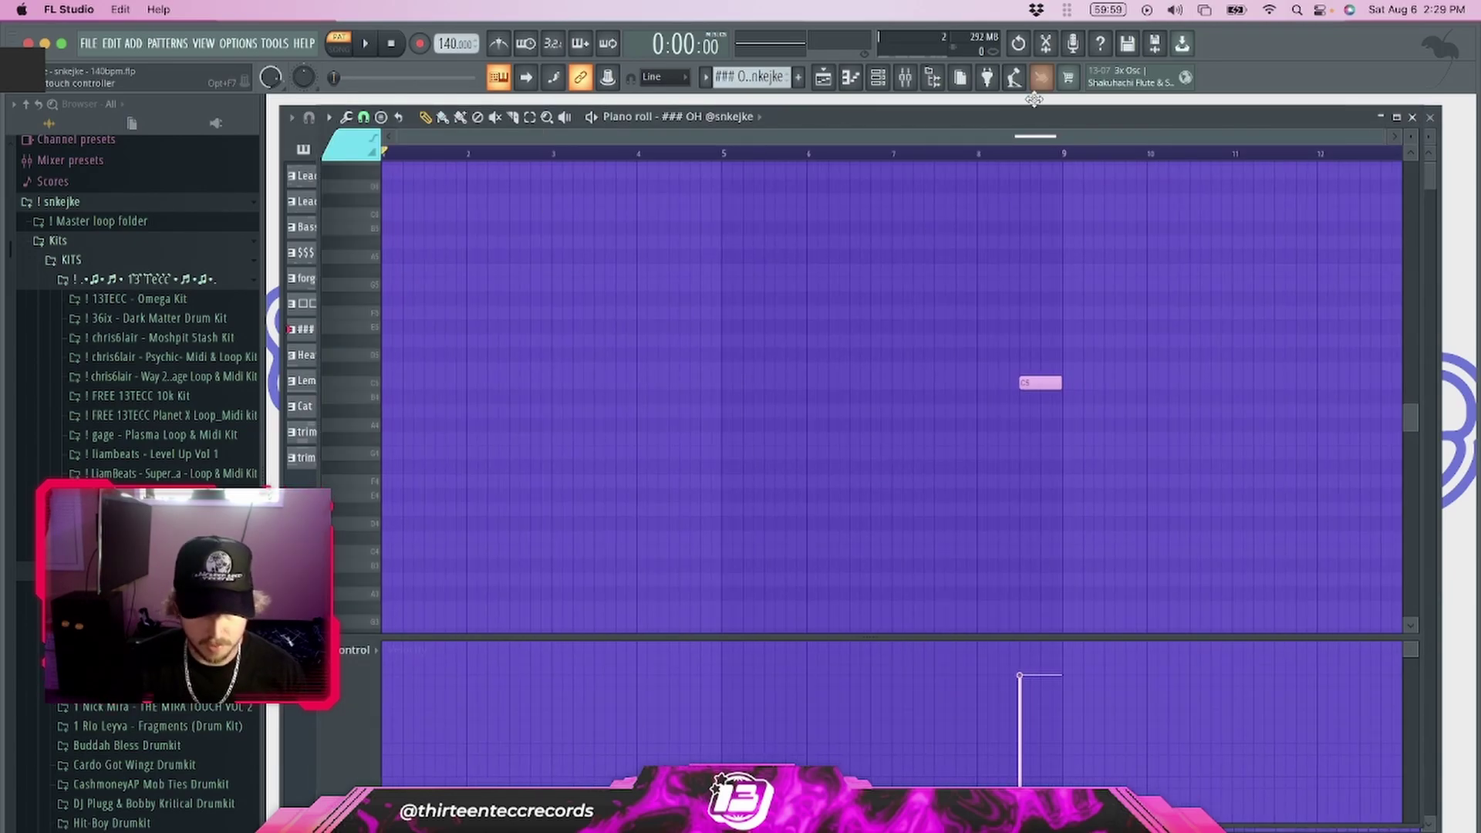
{"action": "left_click", "coordinate": [979, 153]}
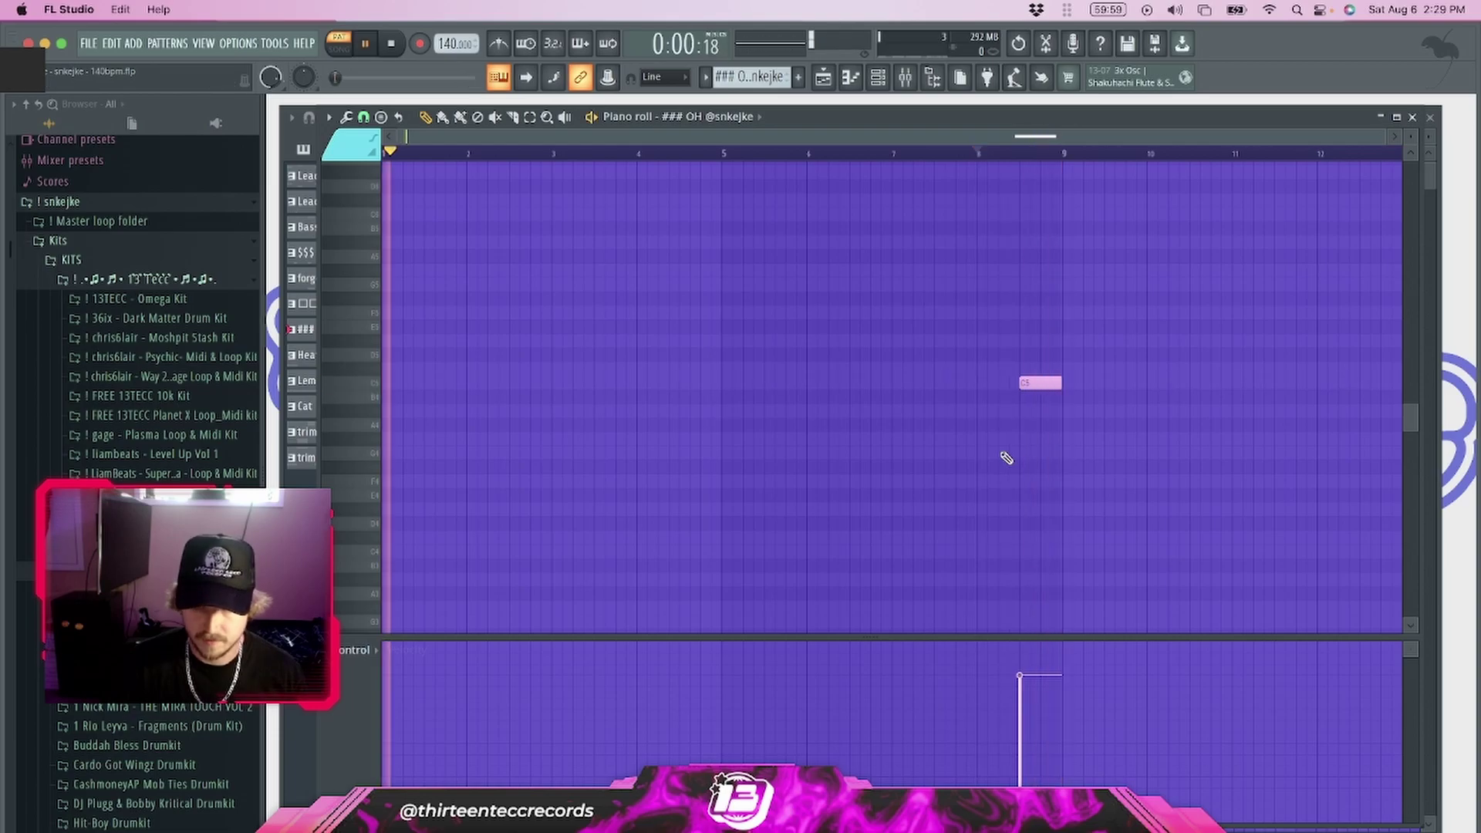
{"action": "key", "text": "F5"}
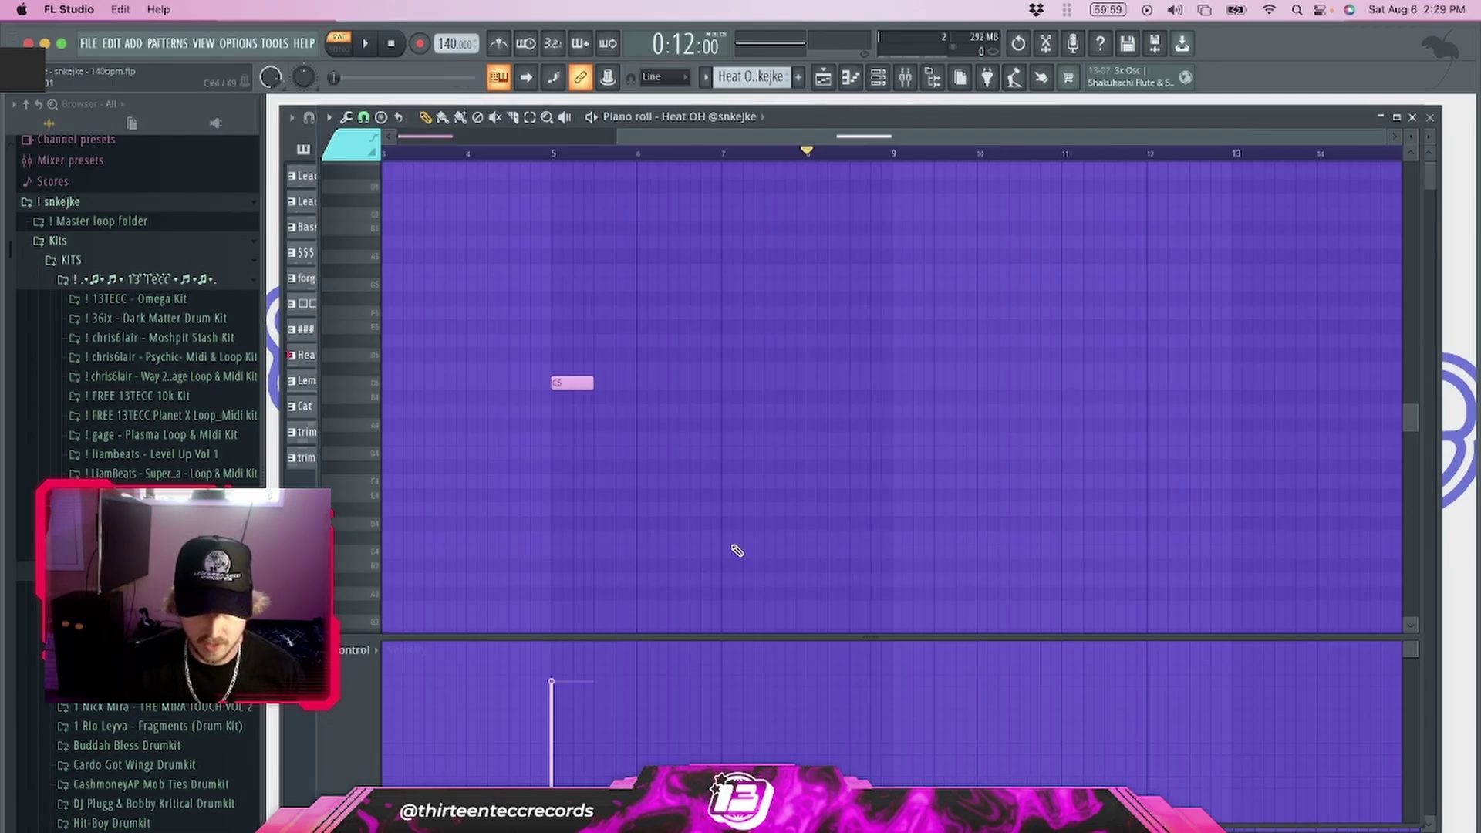
{"action": "double_click", "coordinate": [864, 516]}
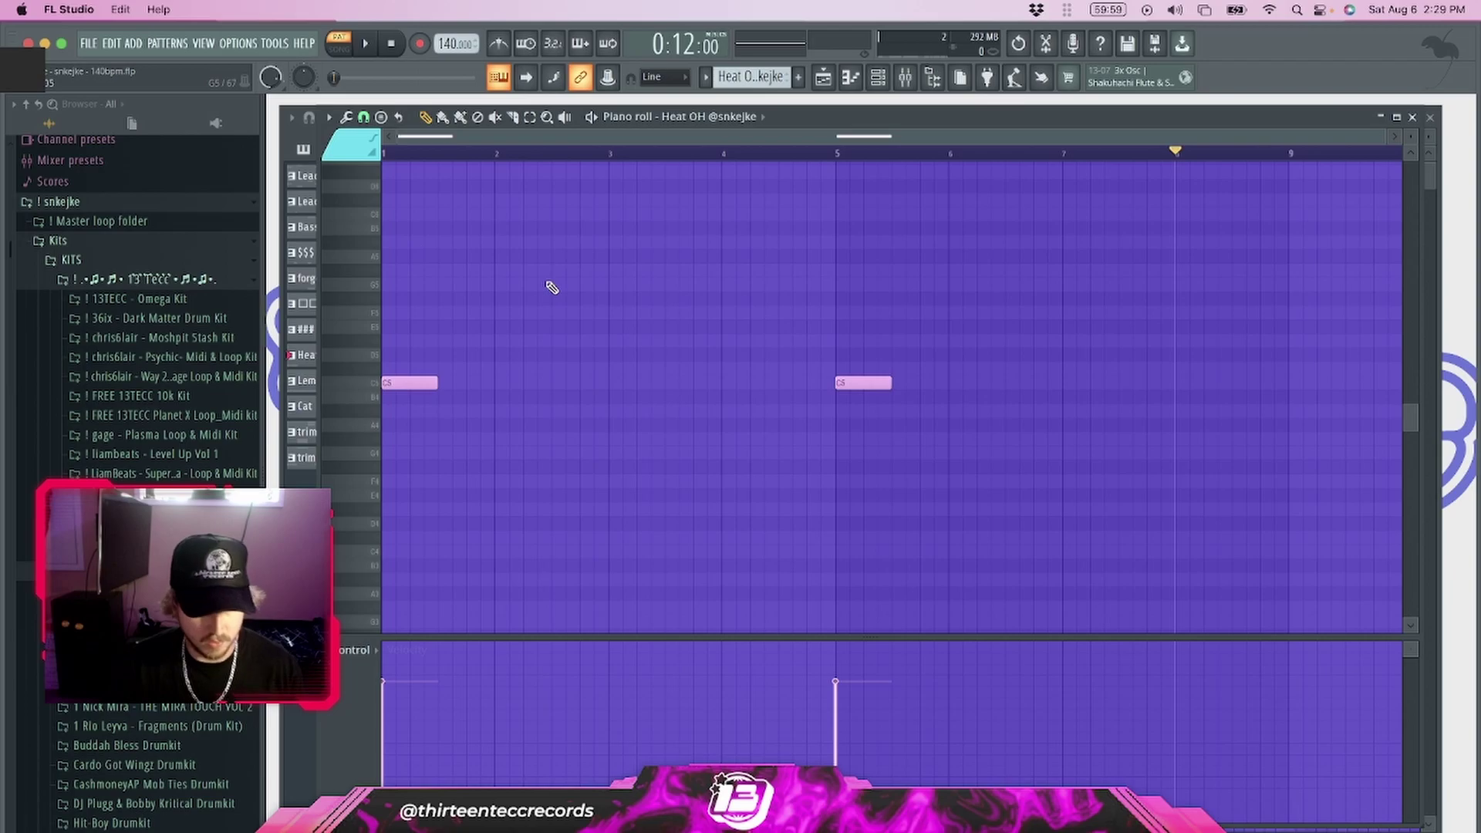
{"action": "key", "text": "F5"}
Open the Track 6 snare pattern in the piano roll, play its notes, and return to the playlist.
{"action": "double_click", "coordinate": [878, 431]}
{"action": "key", "text": "space"}
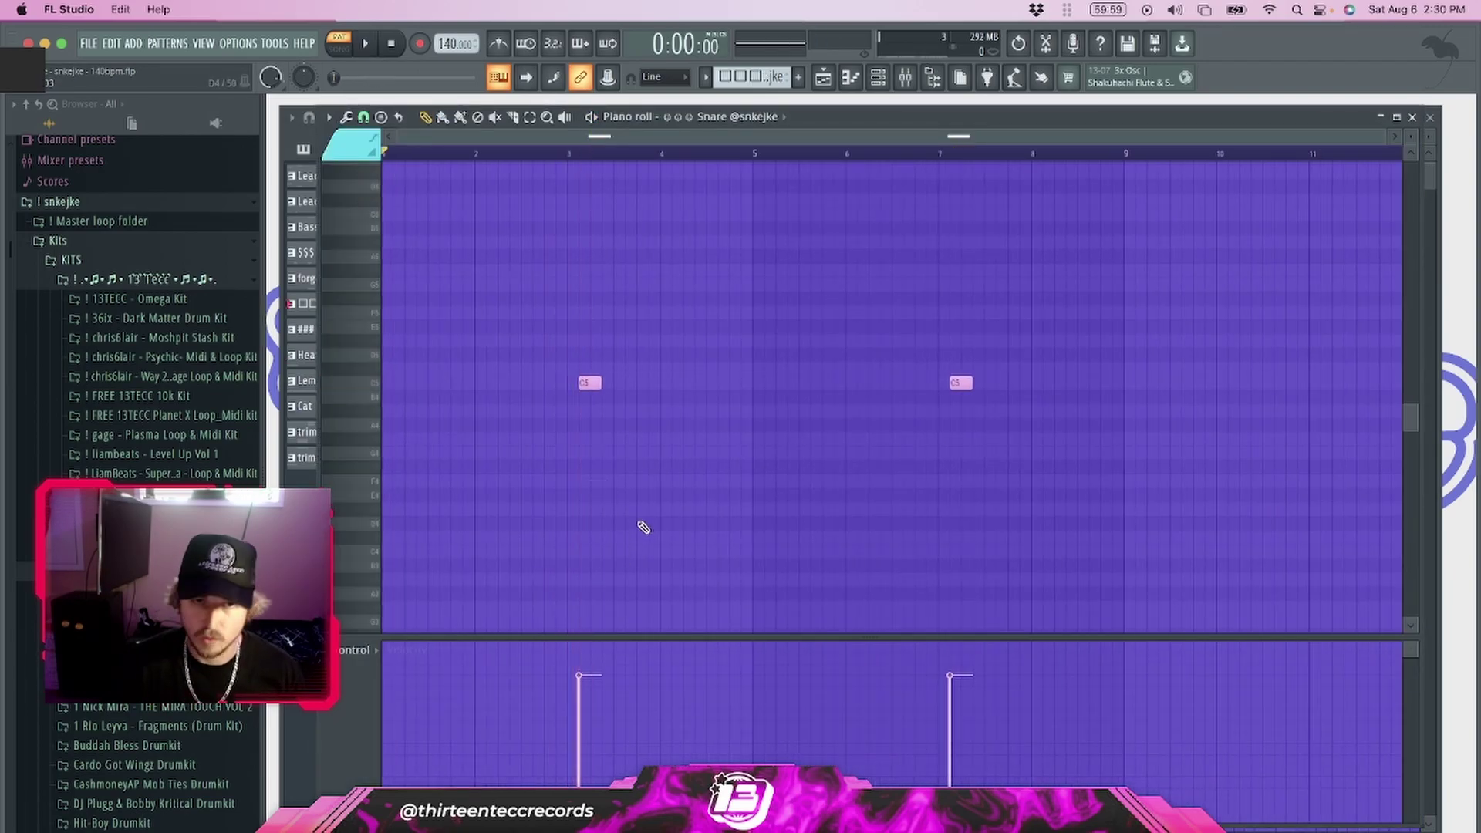
{"action": "key", "text": "F5"}
Open the forgor? Snare and $$$ Clap patterns one after the other in the piano roll and play each.
{"action": "double_click", "coordinate": [610, 372]}
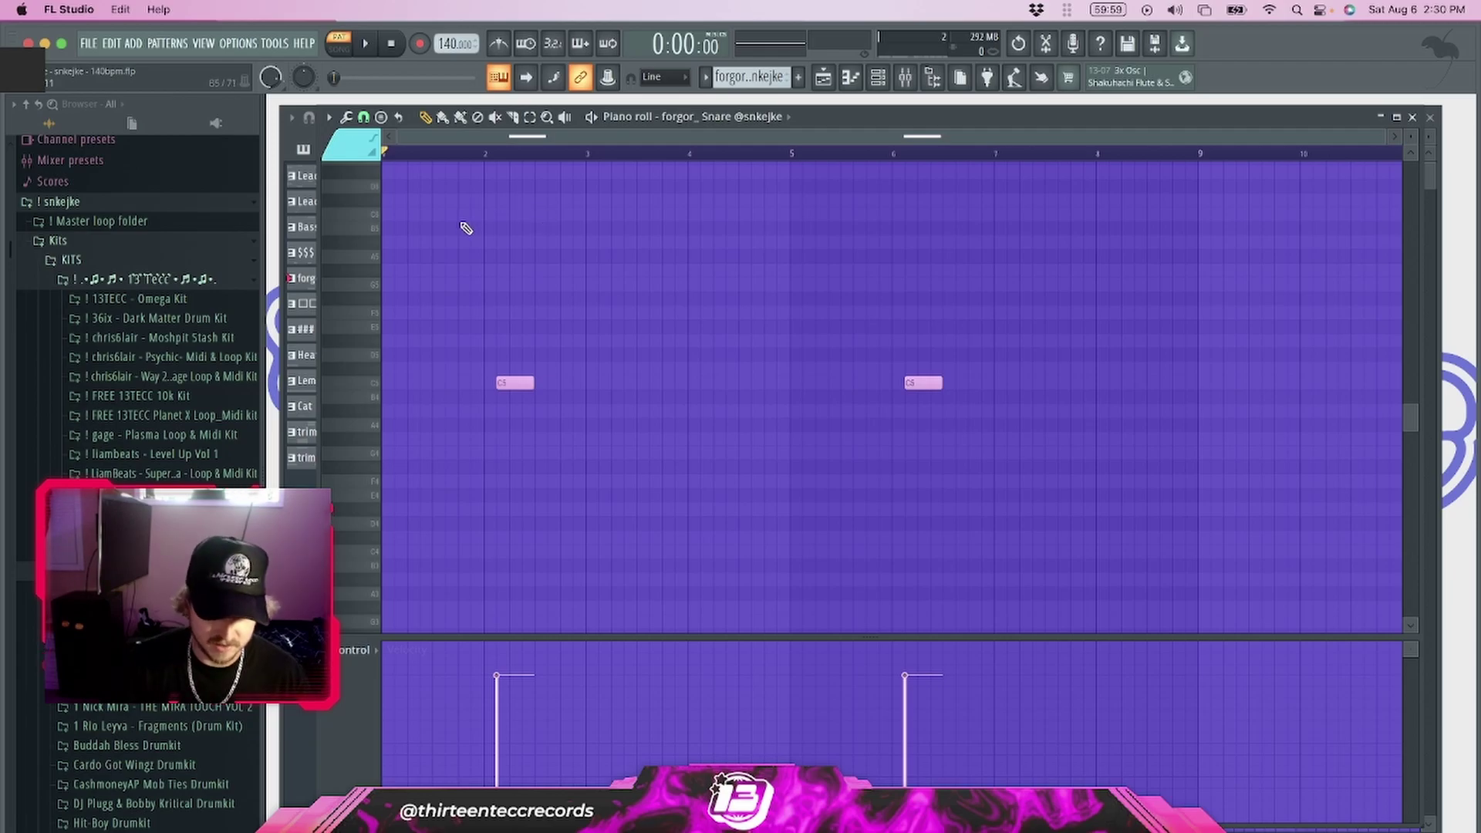
{"action": "key", "text": "space"}
{"action": "key", "text": "space"}
{"action": "key", "text": "F5"}
{"action": "double_click", "coordinate": [629, 336]}
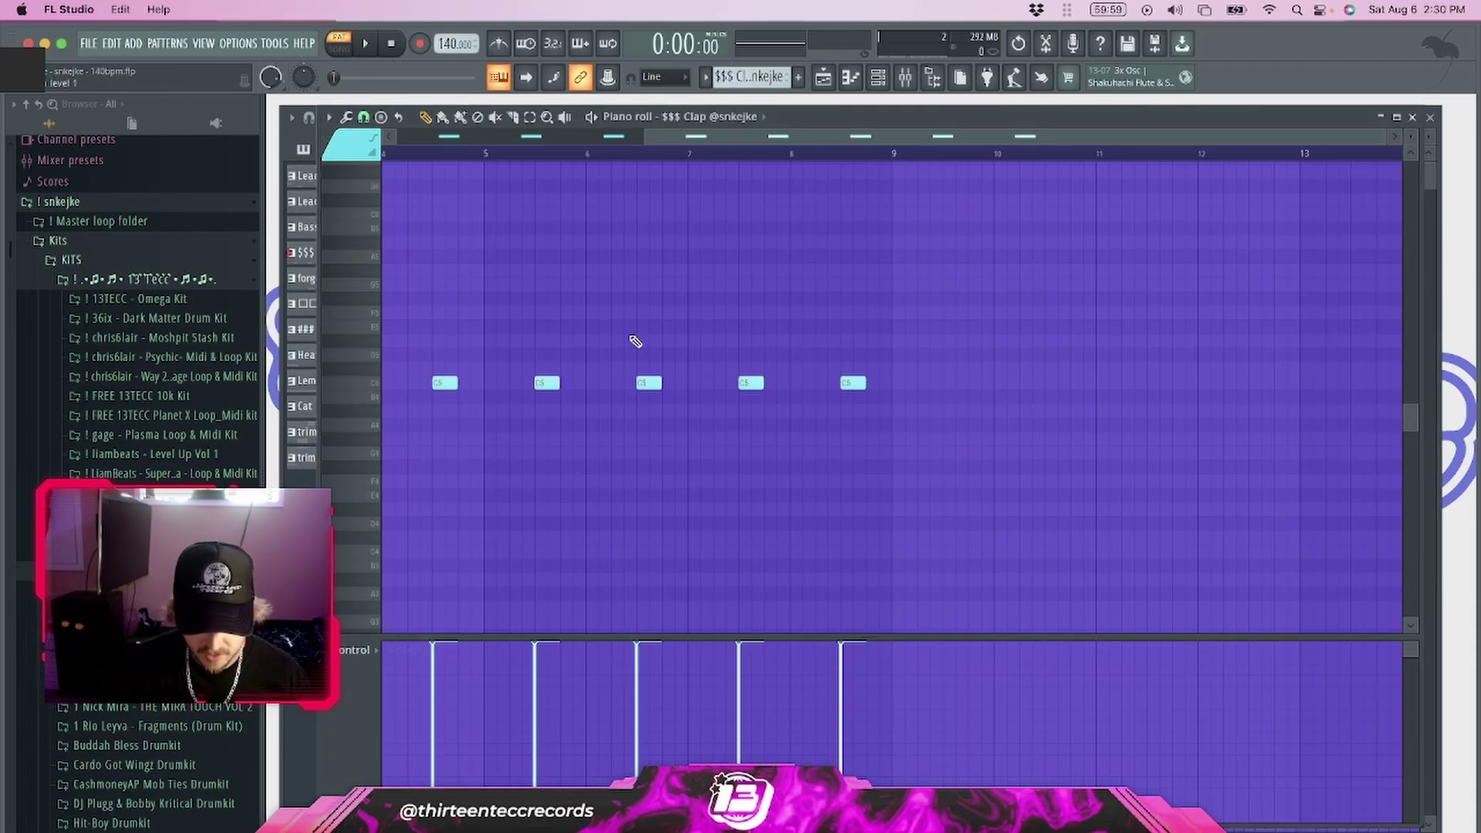
{"action": "key", "text": "space"}
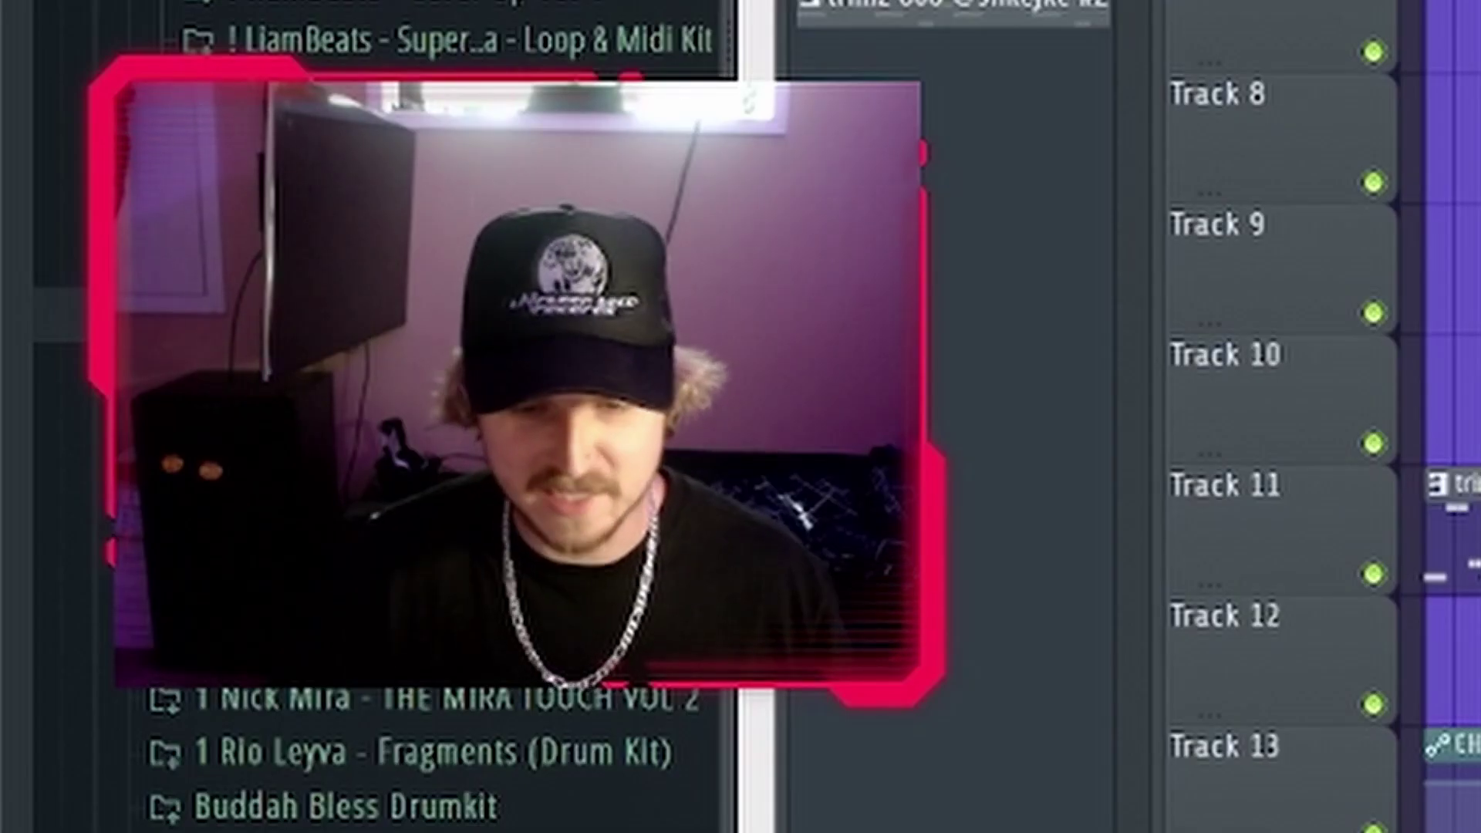